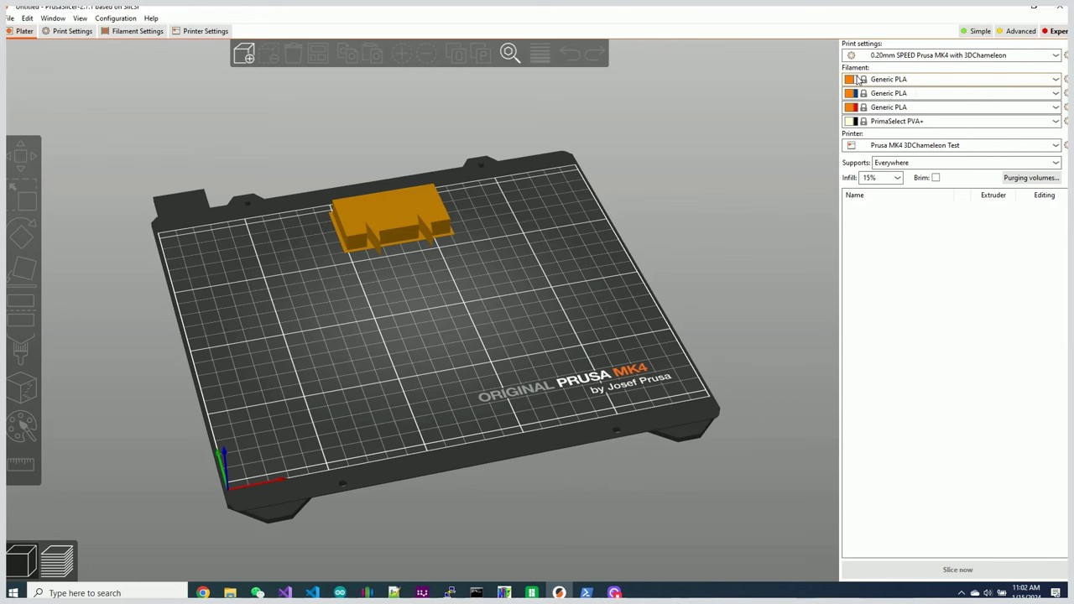
Step: Add a Shape-Box cube to the bed, move it left and rotate it onto its edge
drag(615, 369, 620, 369)
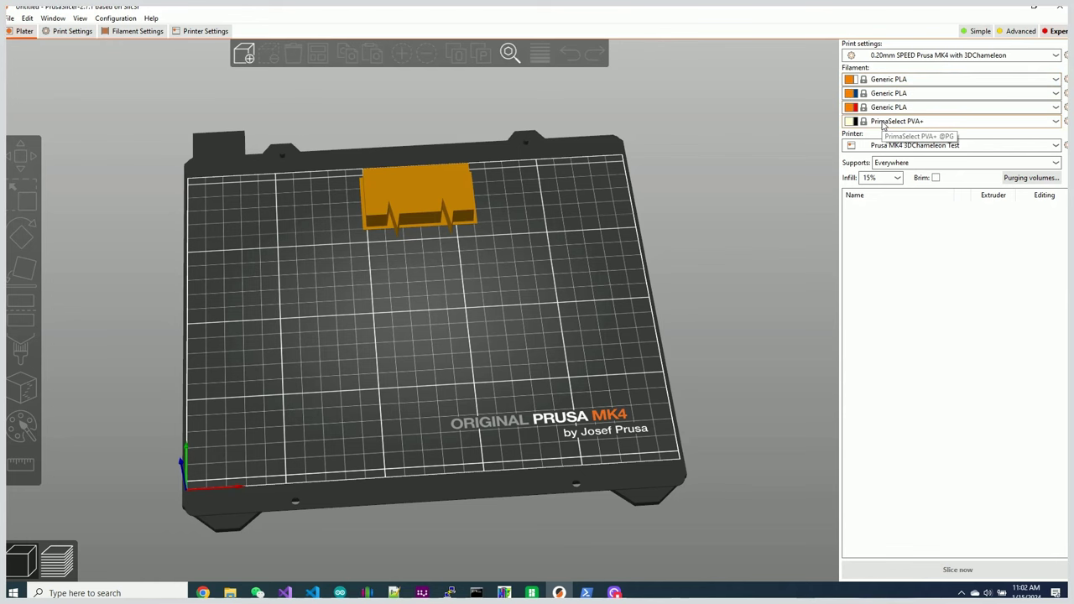
mouse_move(642, 429)
mouse_down()
mouse_move(637, 416)
mouse_move(641, 425)
mouse_up()
right_click(342, 310)
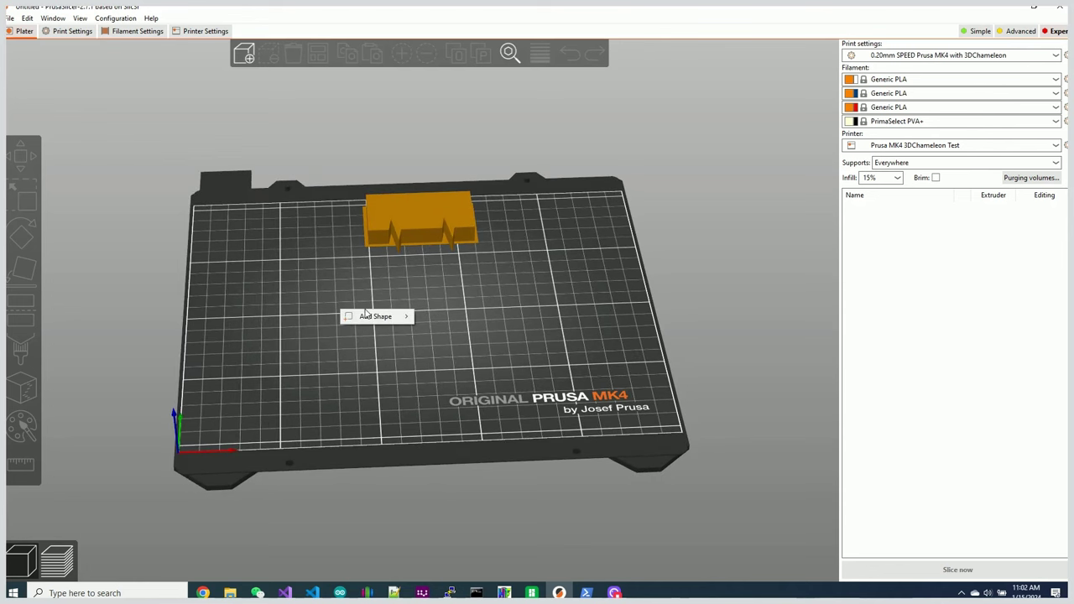
mouse_move(374, 317)
click(451, 319)
drag(449, 323, 370, 325)
key(r)
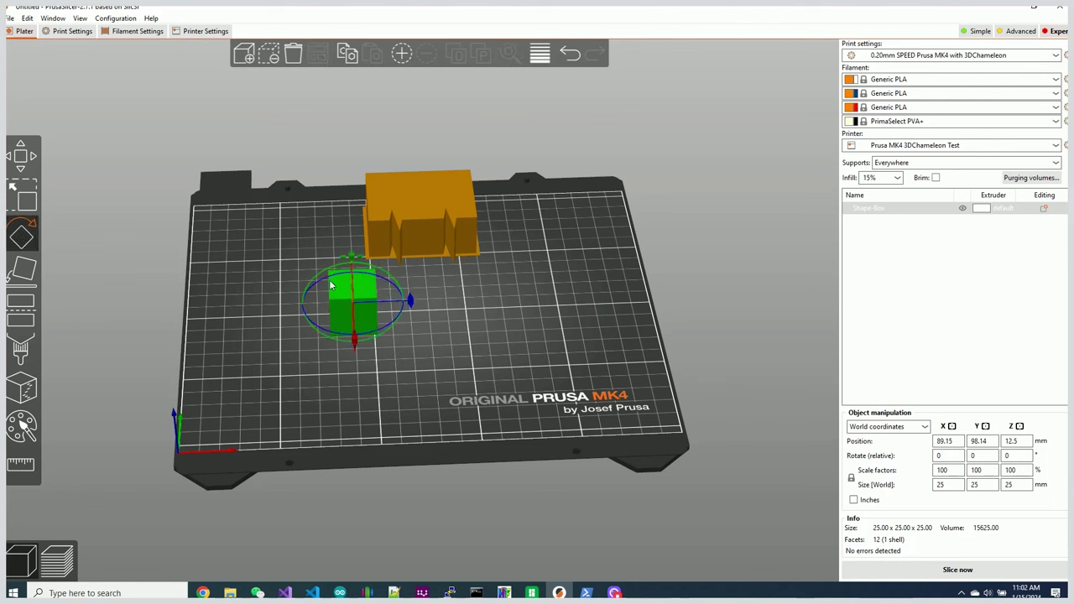
mouse_move(352, 273)
mouse_down()
mouse_move(356, 264)
mouse_move(370, 282)
mouse_up()
key(Escape)
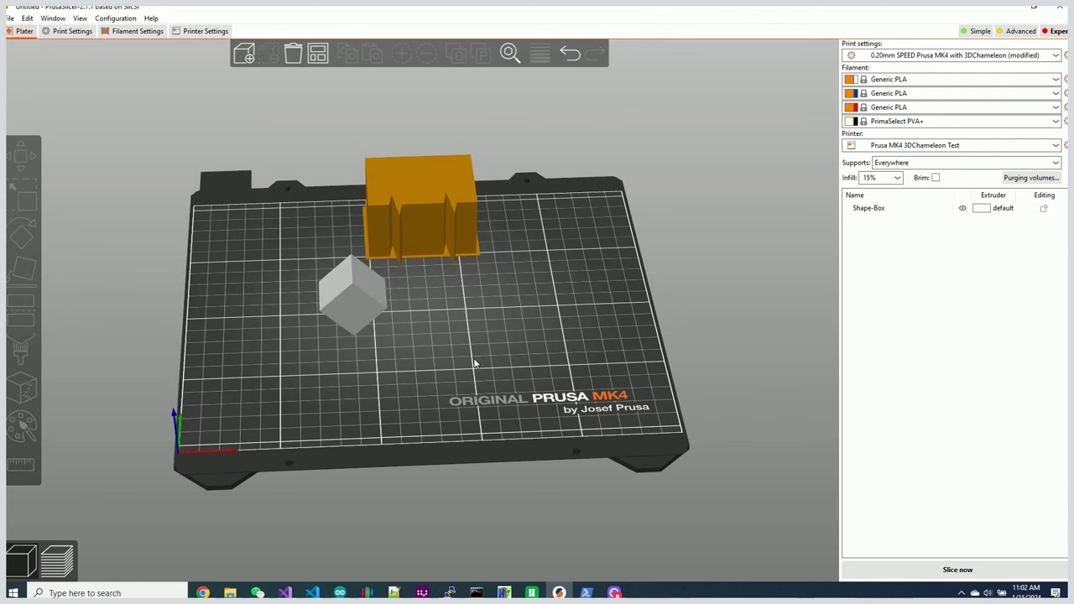
Step: Copy the rotated cube and paste two more, spreading them in a row to the right
click(360, 324)
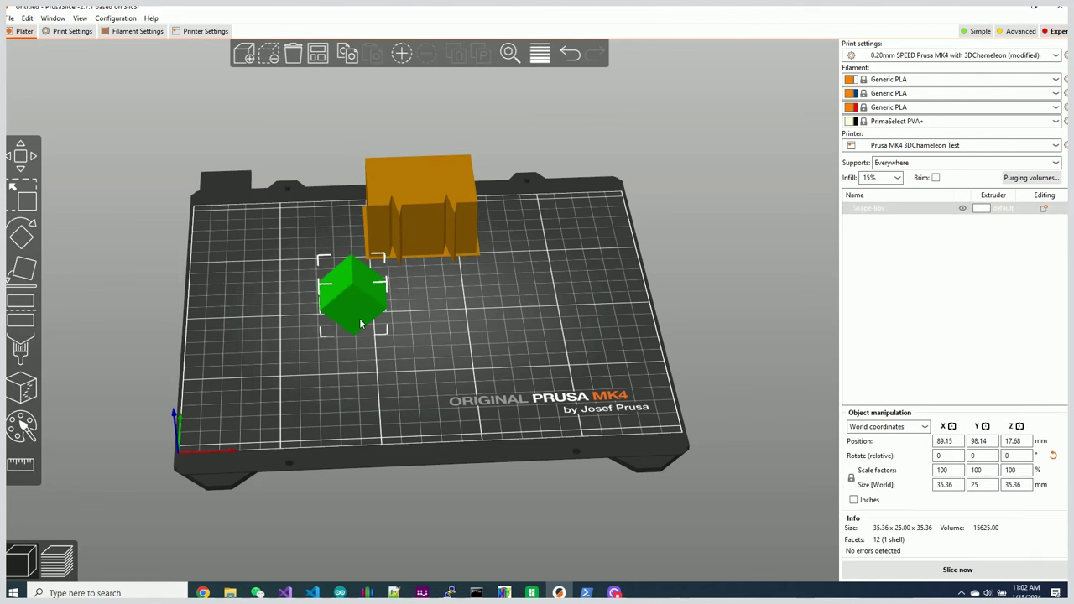
key(ctrl+c)
key(ctrl+v)
drag(369, 317, 461, 308)
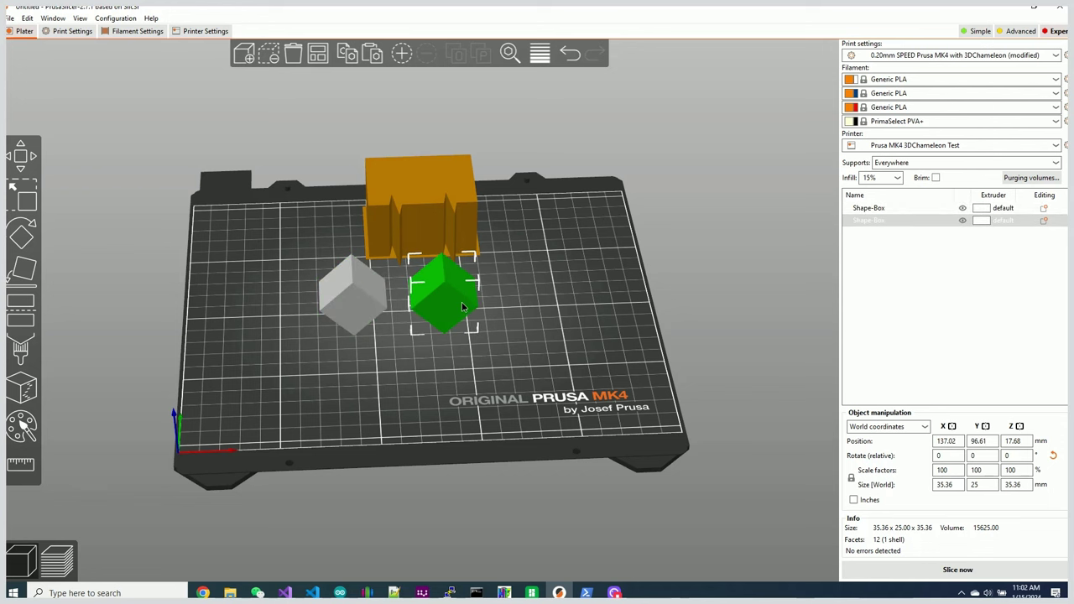
key(ctrl+v)
drag(410, 277, 551, 305)
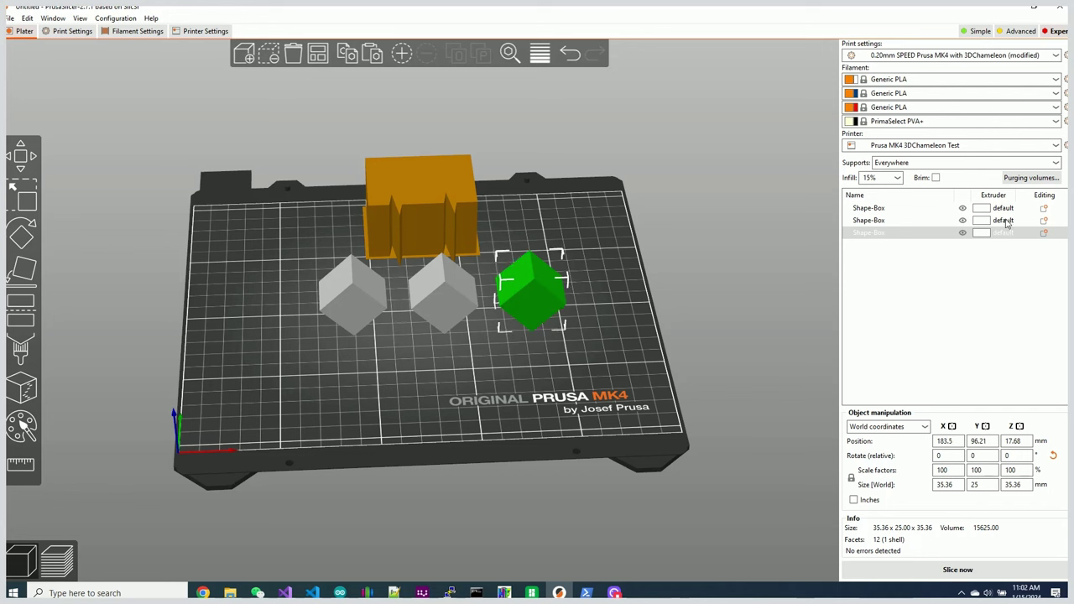
Step: Assign the cubes to extruders 1, 2 and 3 in the Extruder column
click(1011, 209)
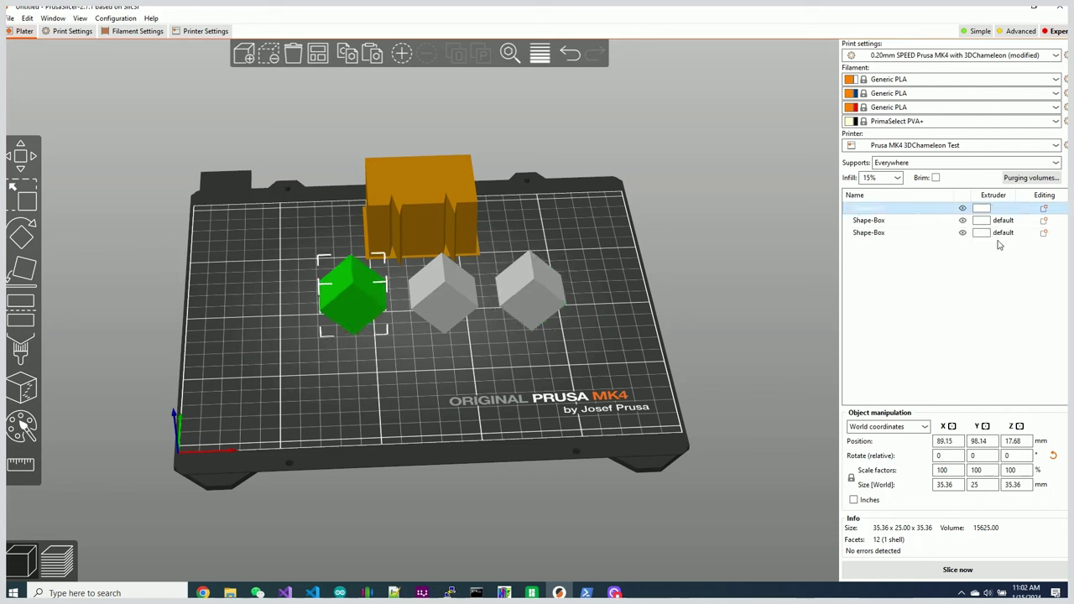
click(1006, 222)
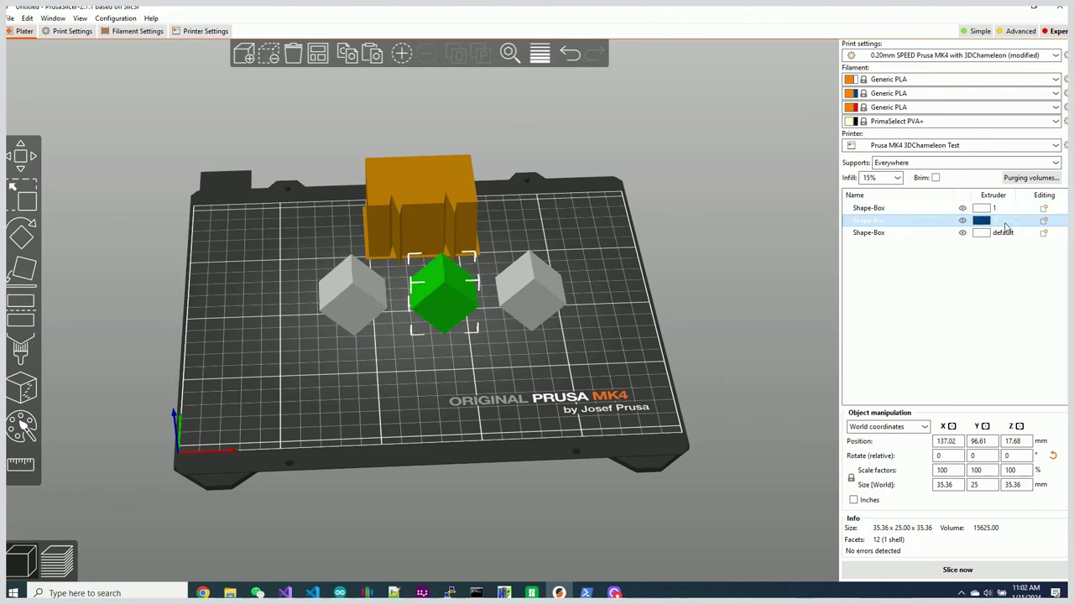
click(1004, 232)
scroll(1003, 235, down, 1)
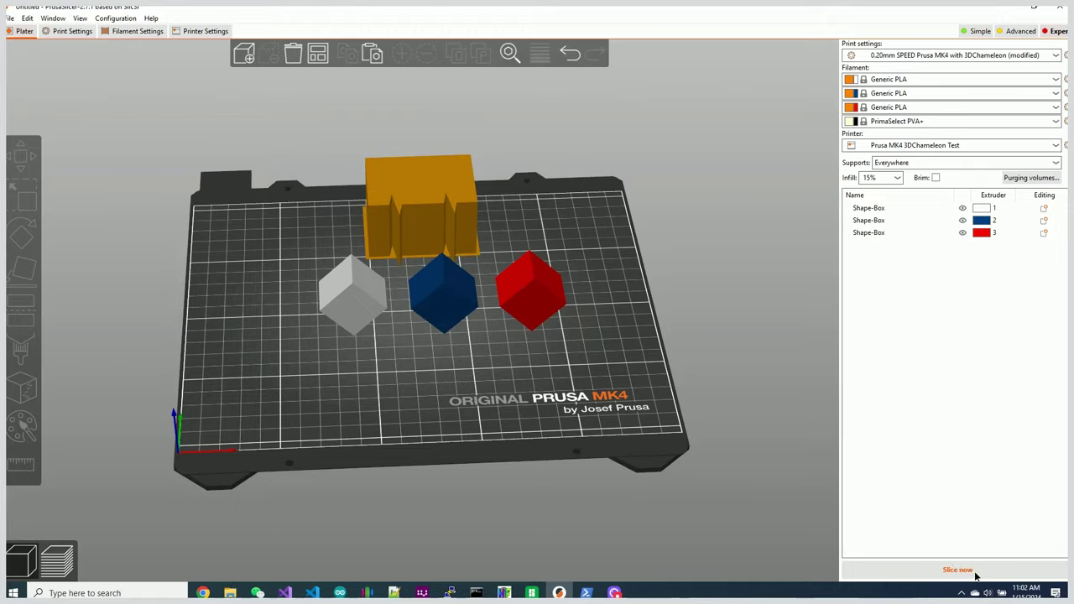
Step: Slice the three cubes and orbit and zoom the preview around them
click(975, 574)
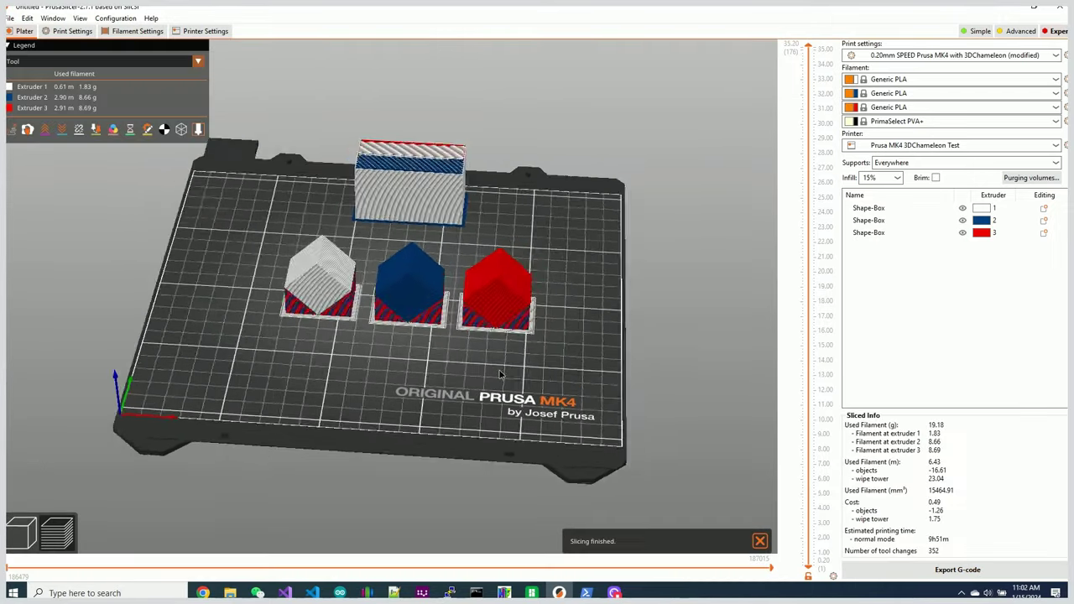
drag(499, 375, 505, 328)
scroll(440, 351, up, 10)
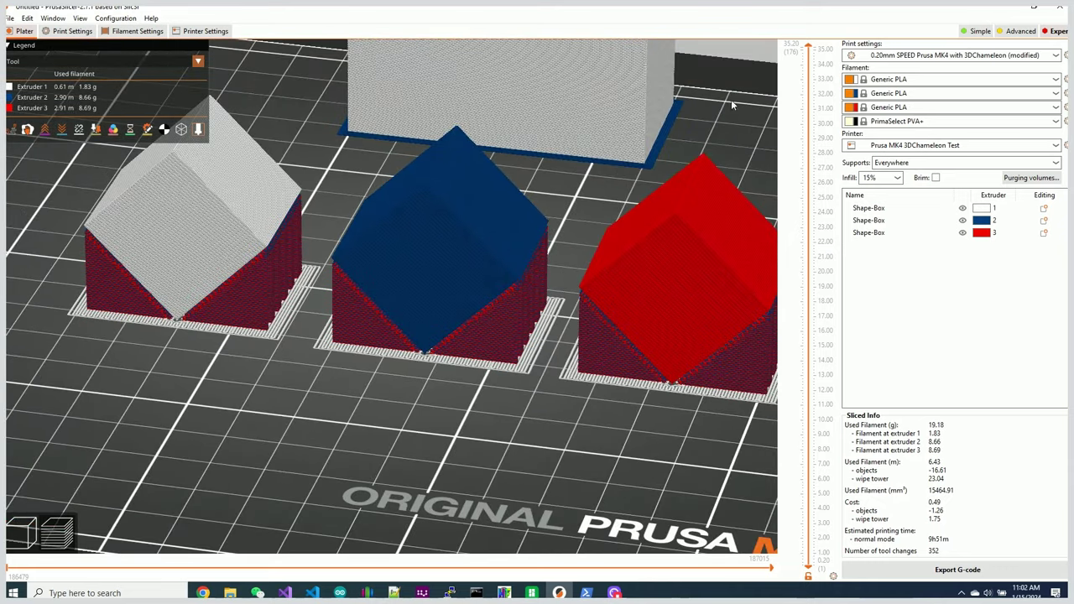
Step: Cut the preview at about 17.7 mm to inspect the support, then show all layers again
drag(808, 47, 808, 436)
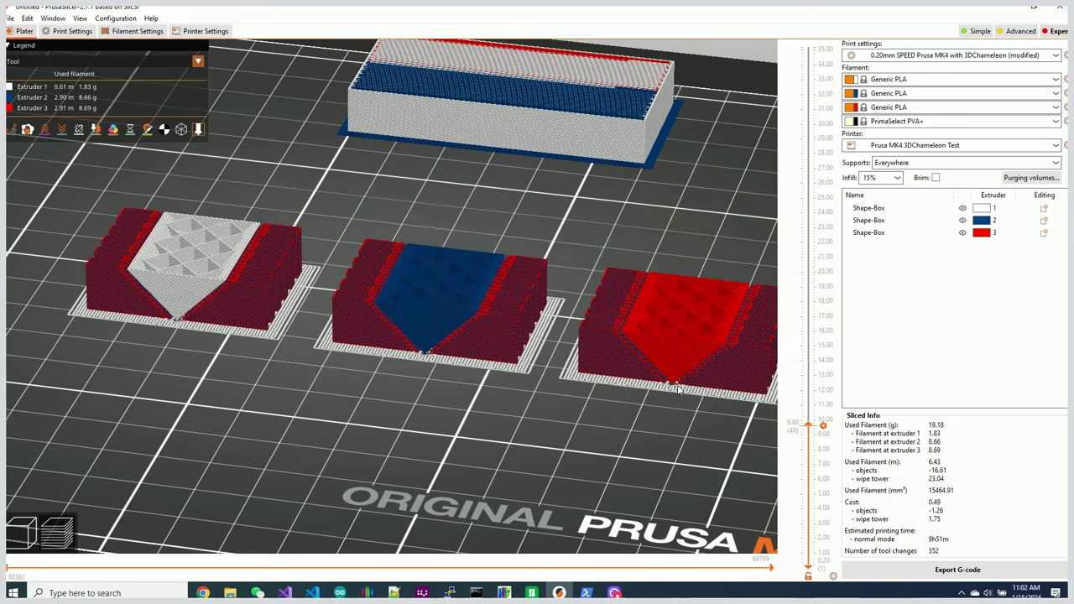
scroll(544, 344, up, 5)
scroll(339, 292, up, 5)
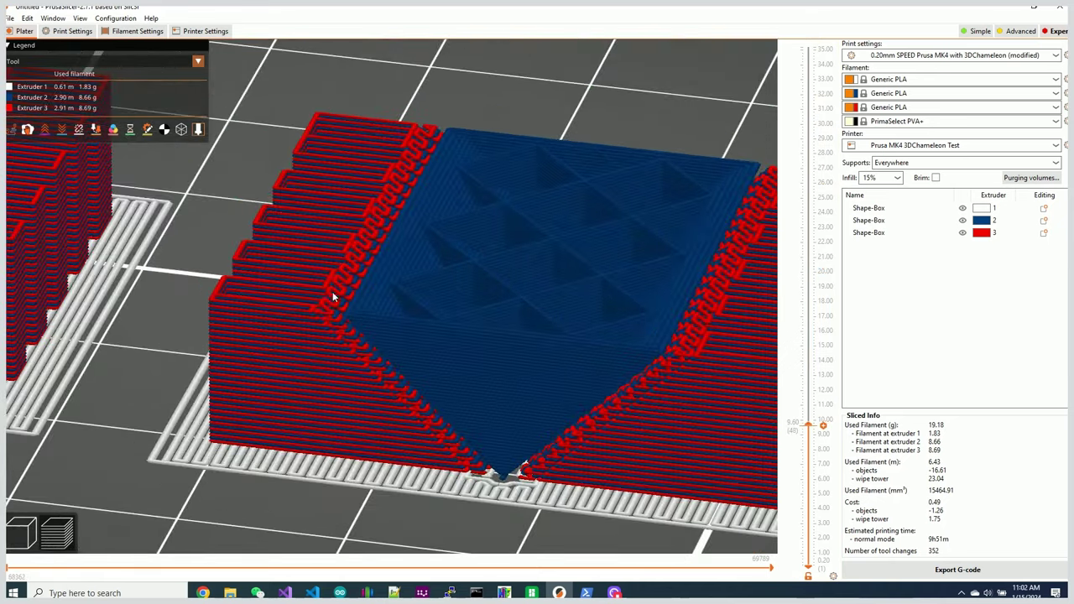
scroll(271, 285, down, 4)
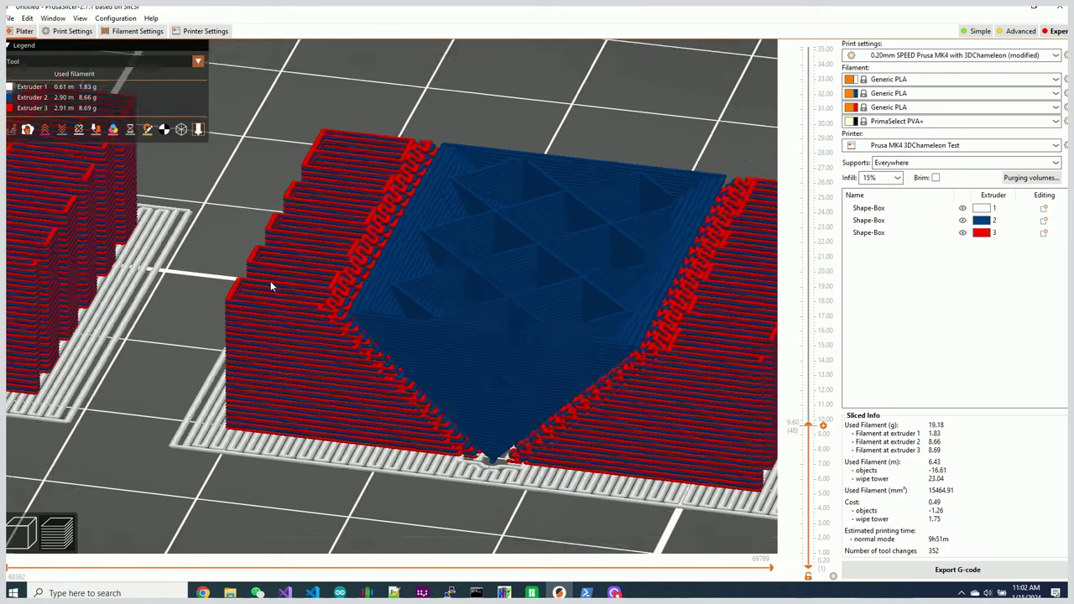
scroll(310, 297, up, 5)
scroll(298, 287, down, 8)
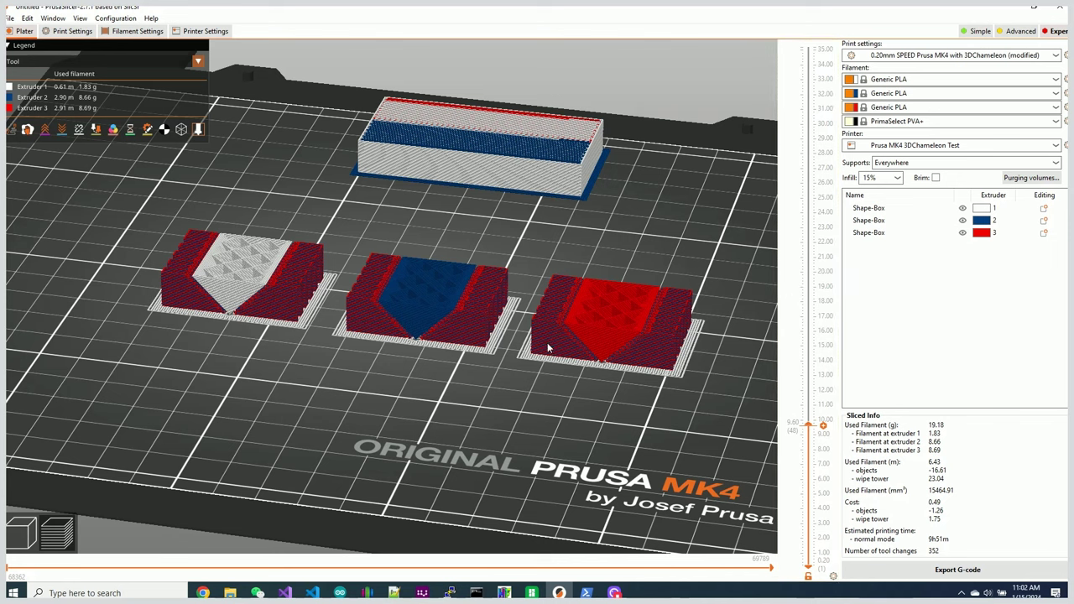
drag(808, 425, 808, 46)
Step: Set the support material/raft/skirt extruder to 4 in Print Settings > Multiple Extruders
key(0)
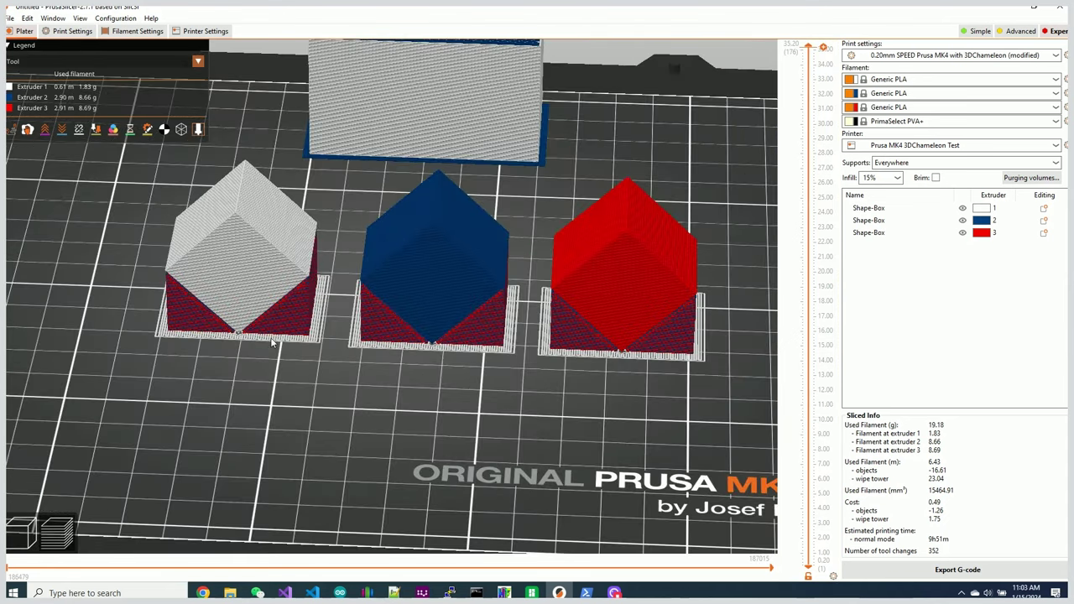
click(71, 31)
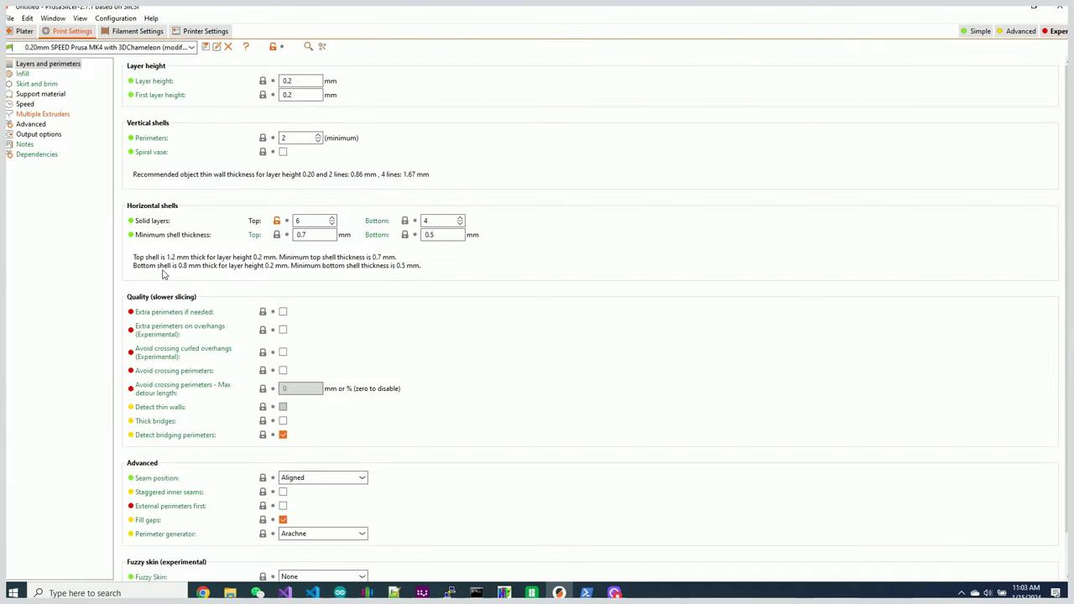
click(34, 114)
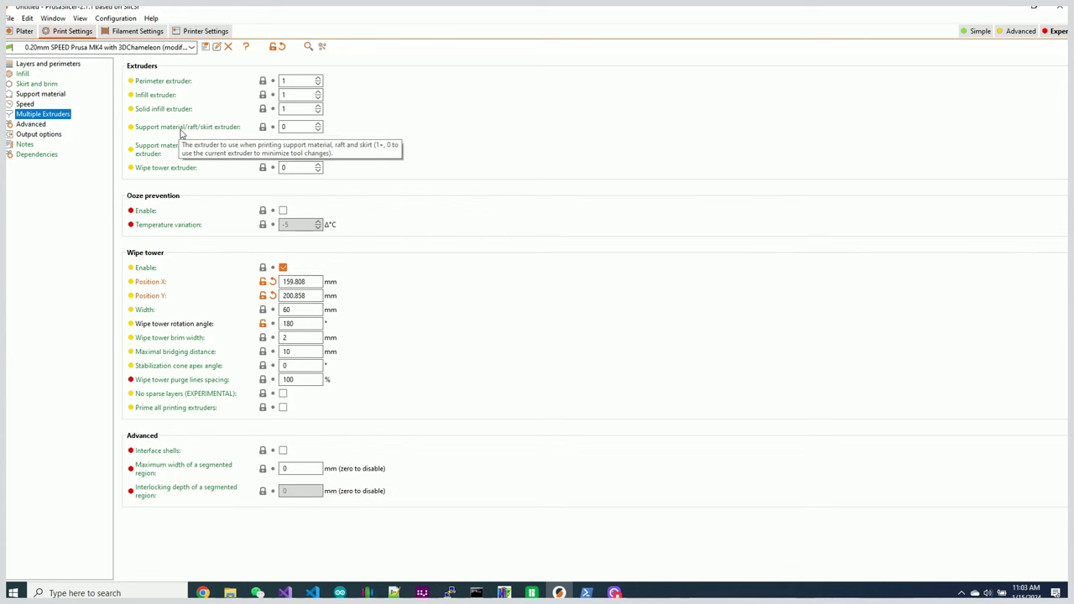
click(282, 127)
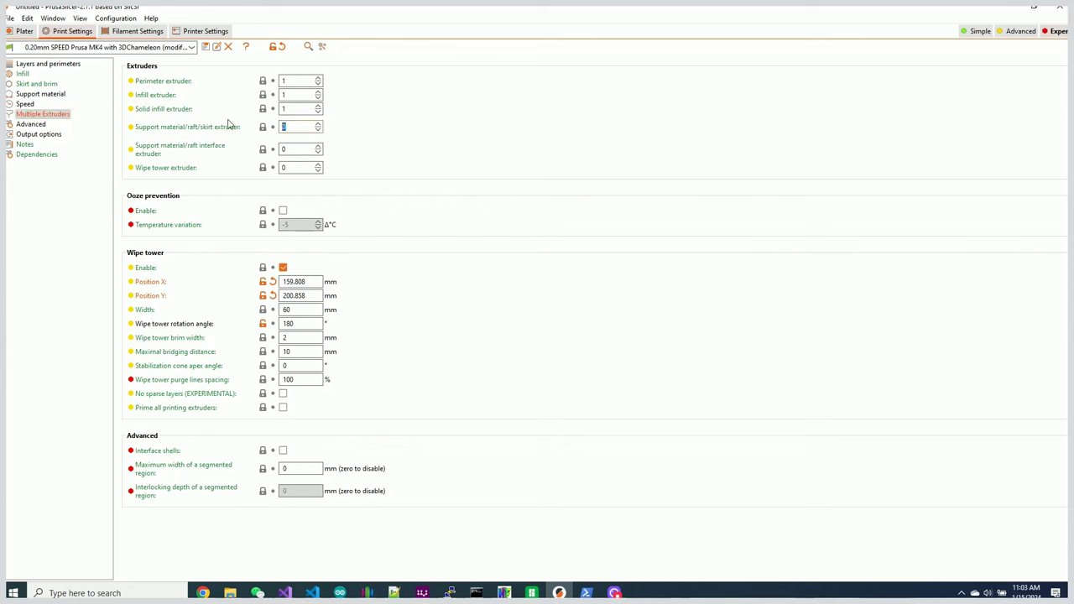
text(4)
key(Tab)
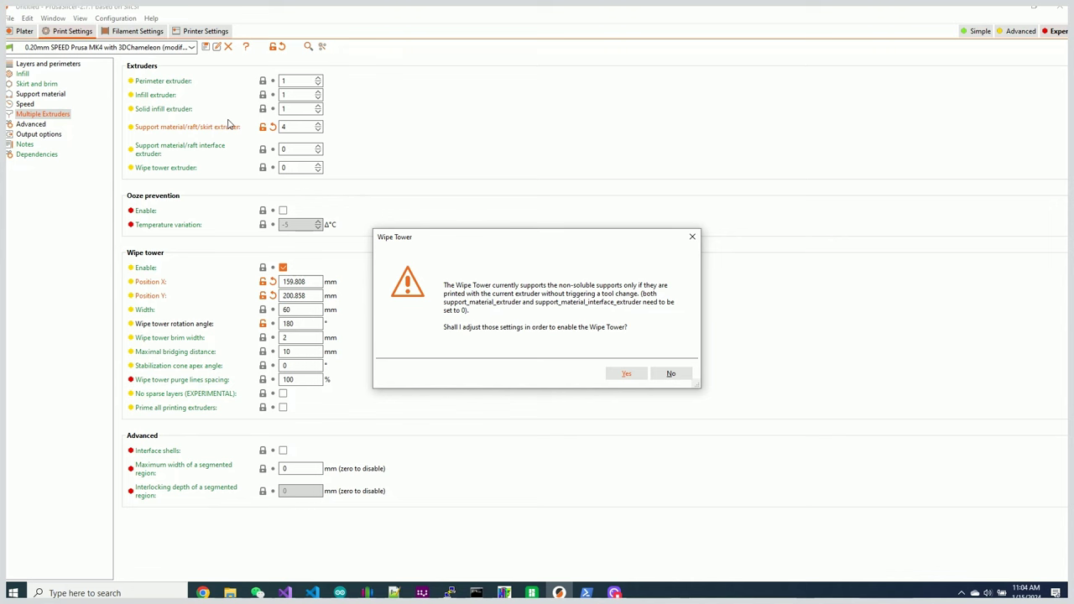
Step: Re-enter 4 as the support extruder and decline the wipe tower adjustment, disabling the wipe tower
click(632, 376)
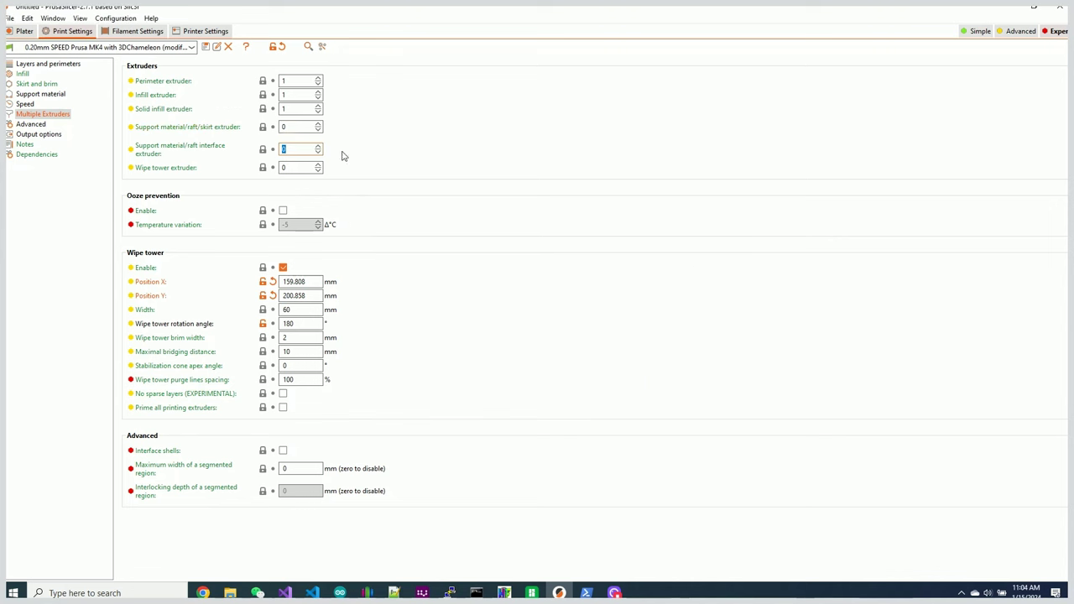
click(295, 126)
text(4)
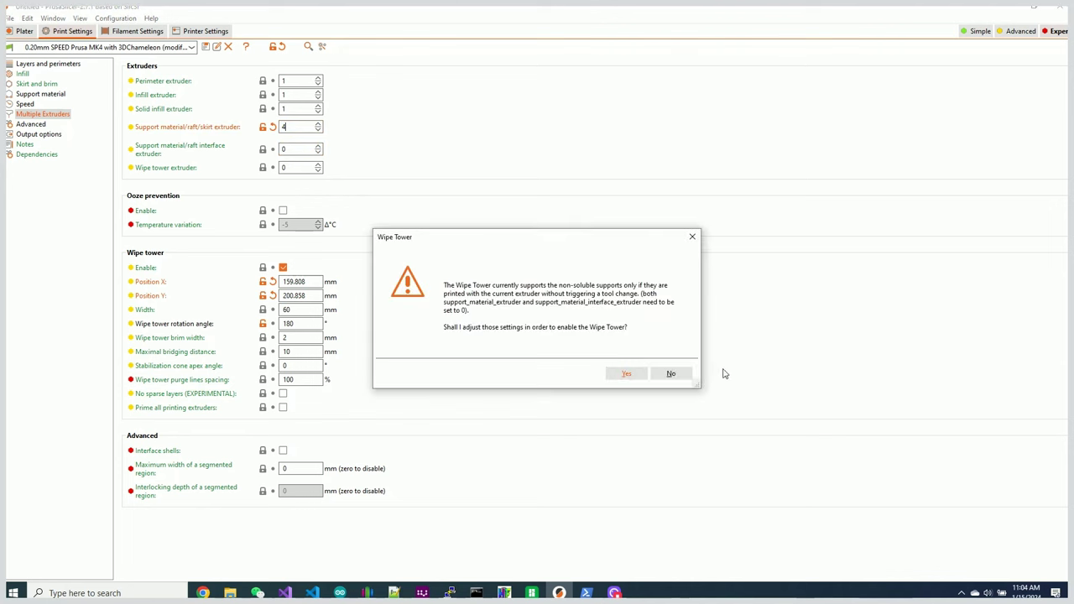
click(671, 373)
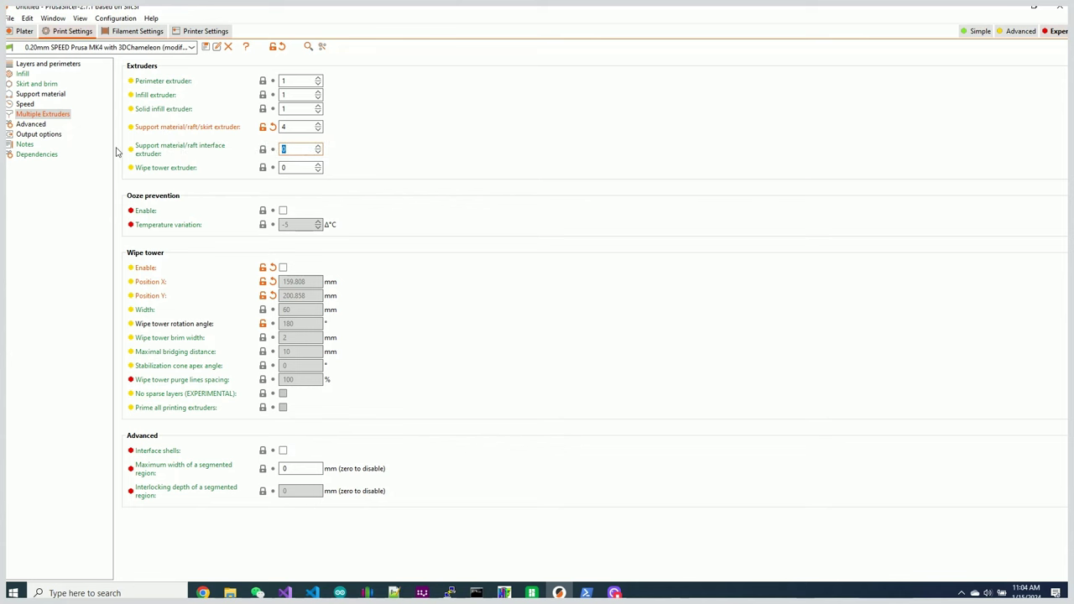
Step: Open the Support material page and read the option tooltips, declining the help web page
click(38, 94)
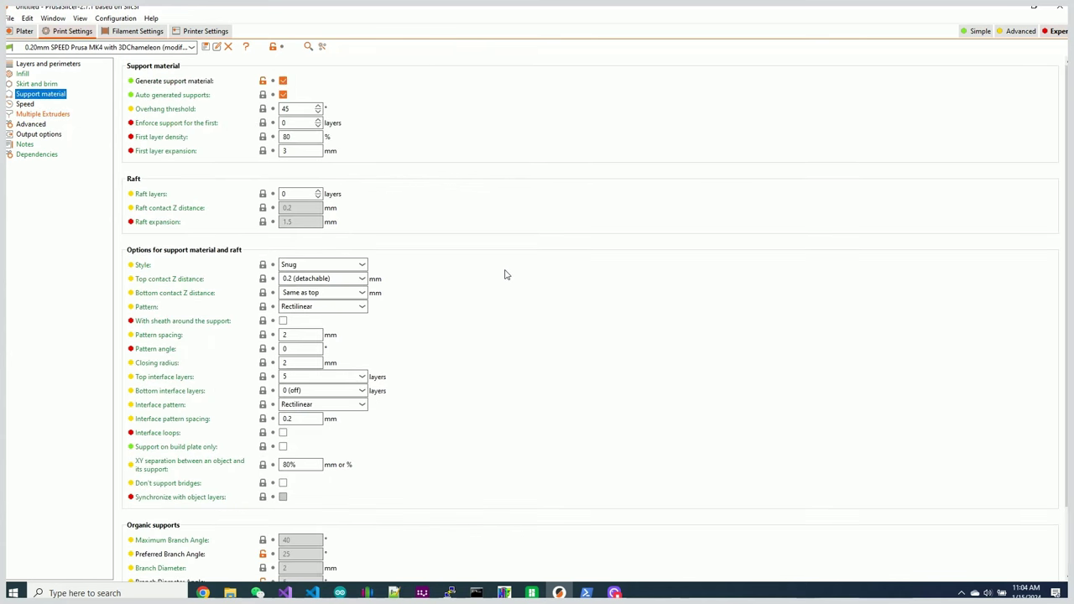
mouse_move(143, 283)
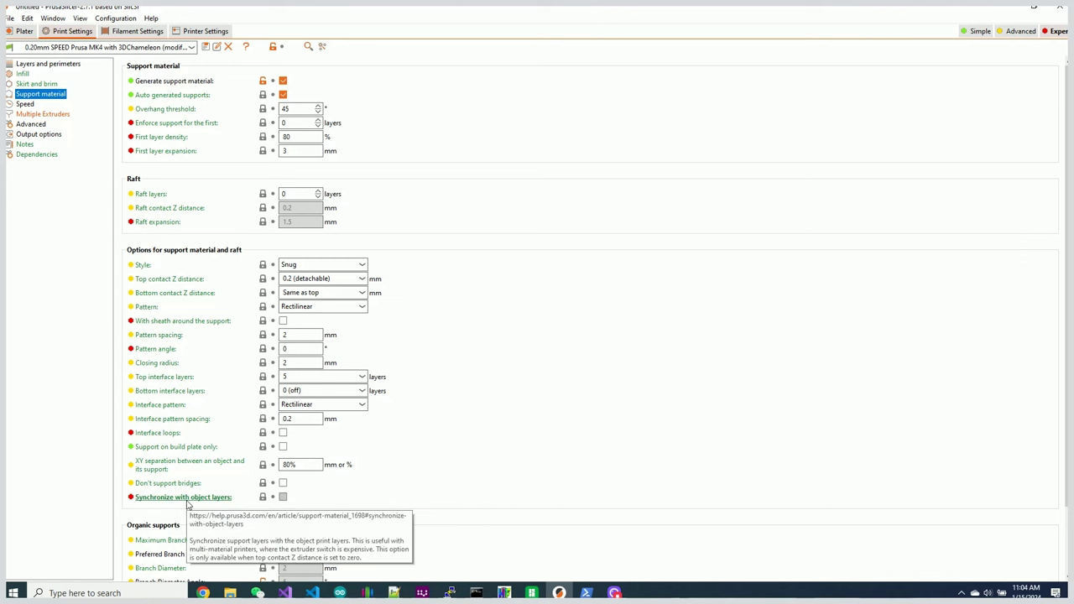
click(192, 498)
click(606, 345)
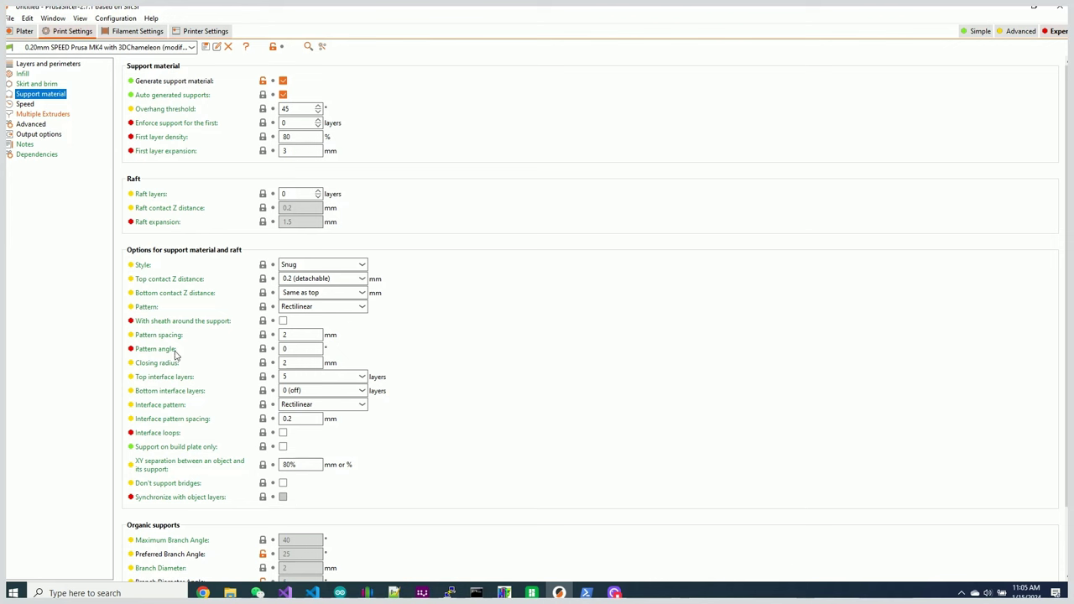
mouse_move(159, 281)
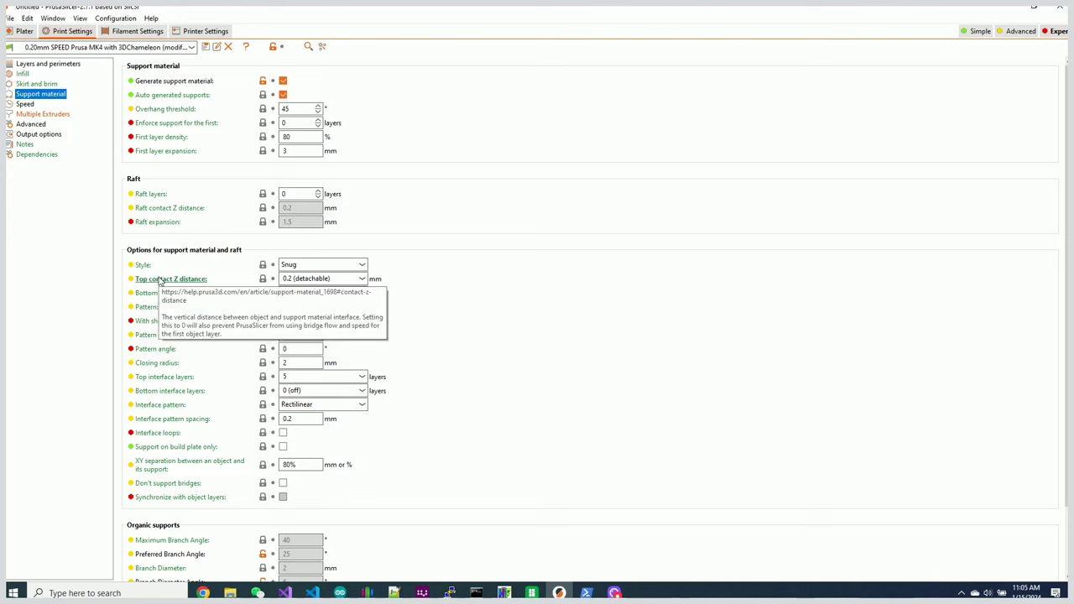
Step: Set top contact Z distance to 0 (soluble) and enable Synchronize with object layers
click(367, 281)
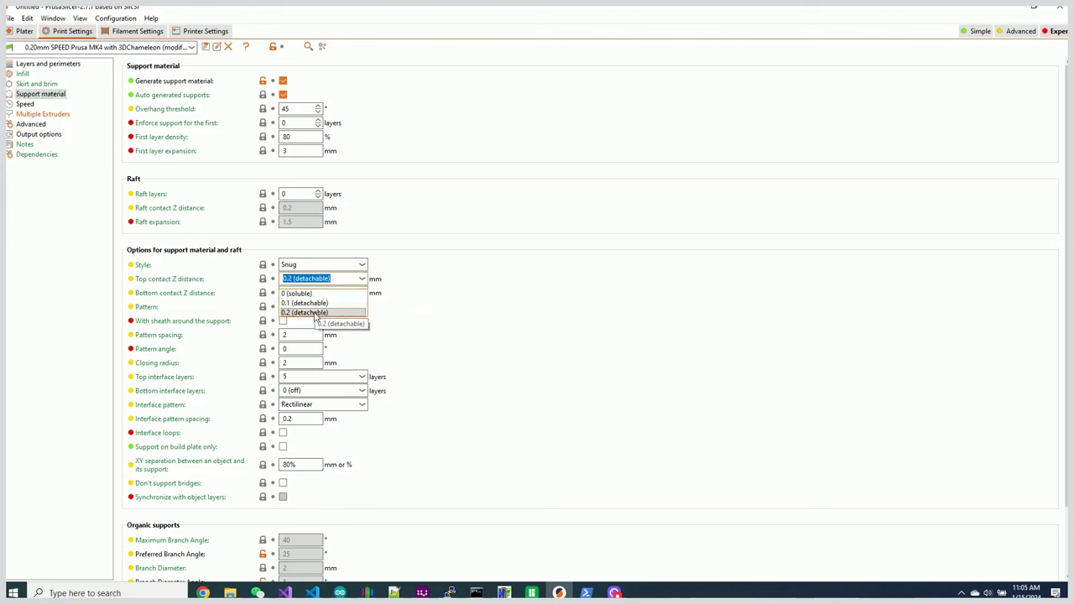
click(327, 294)
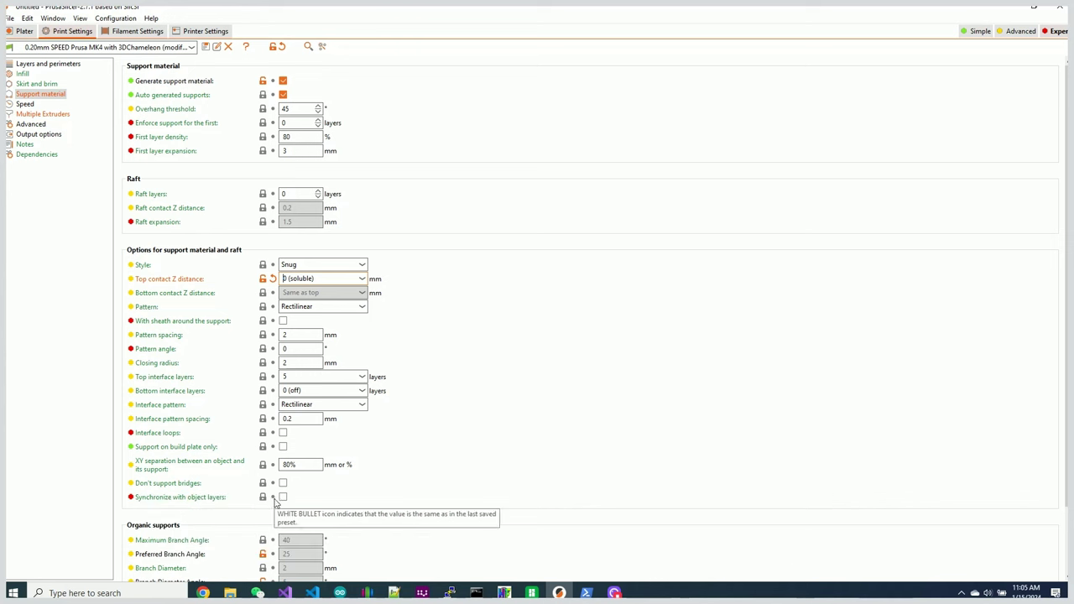
click(283, 497)
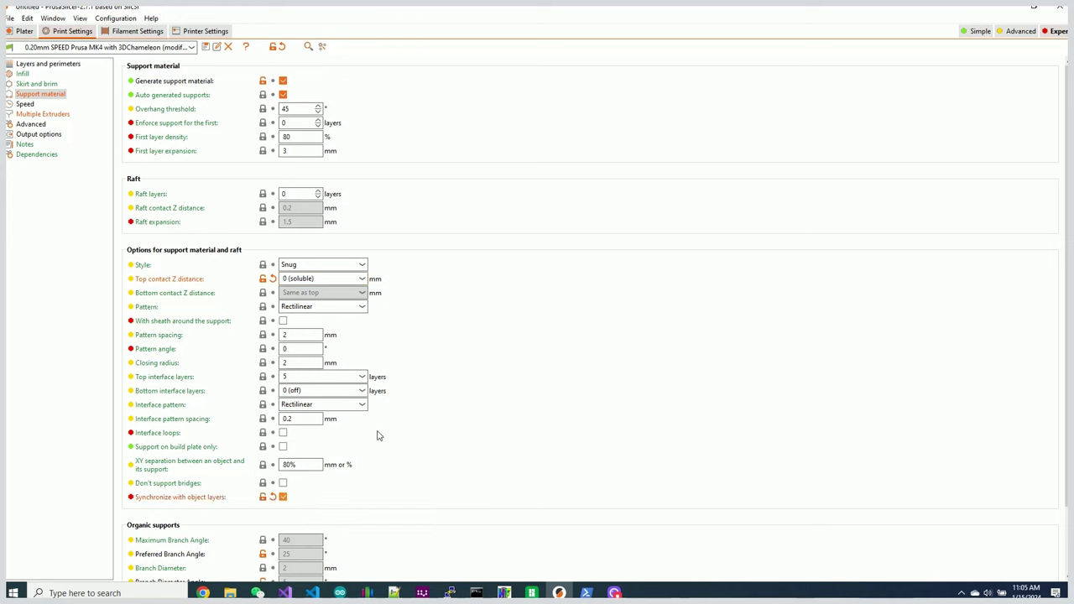
Step: Re-enable the wipe tower and raise the support interface extruder in Multiple Extruders
click(44, 114)
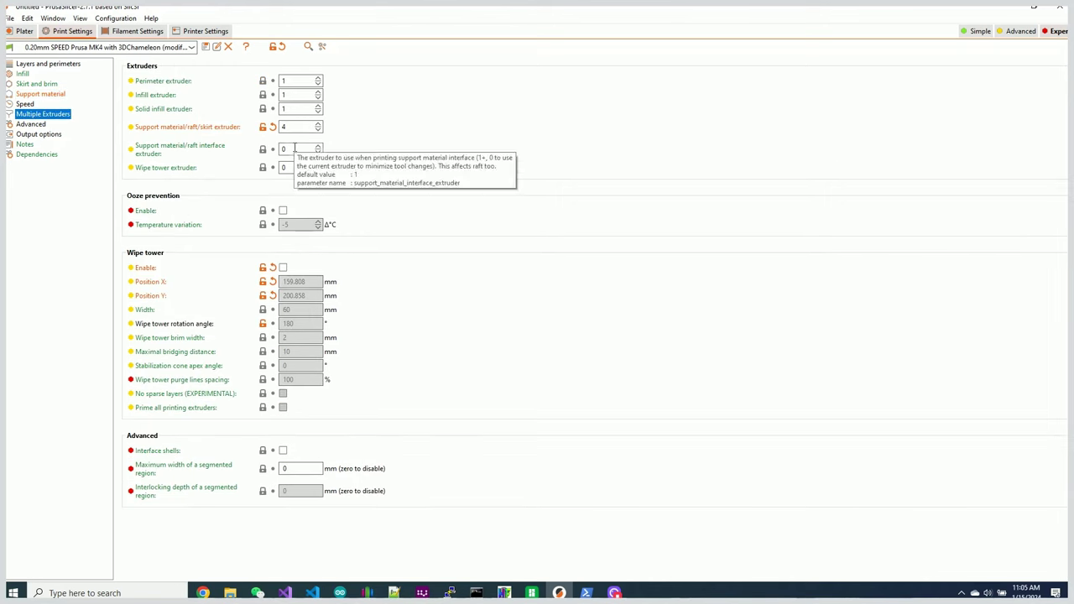
click(283, 268)
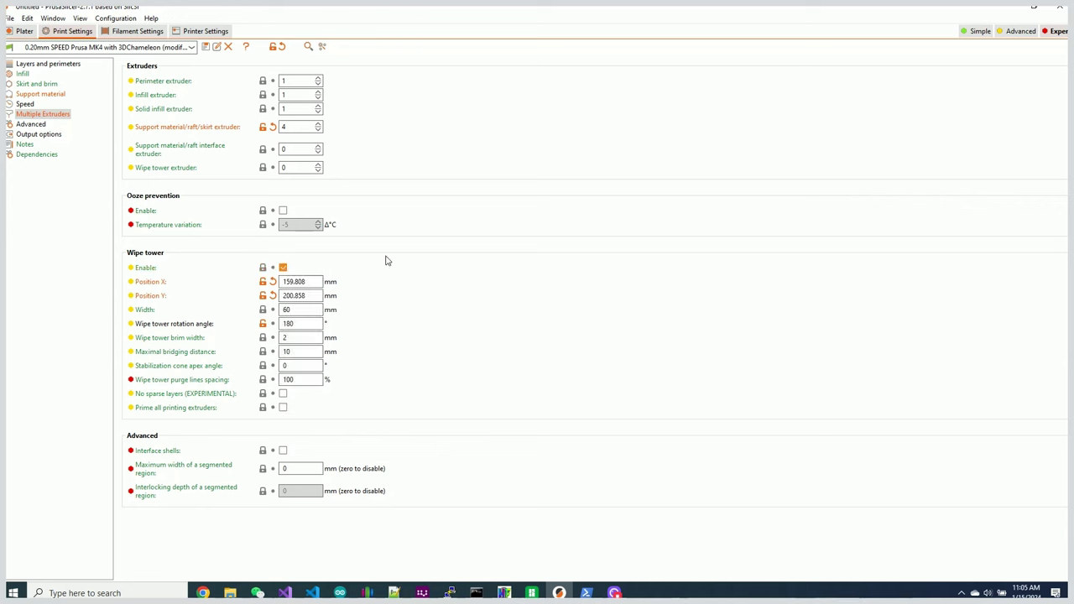
click(318, 147)
mouse_move(213, 152)
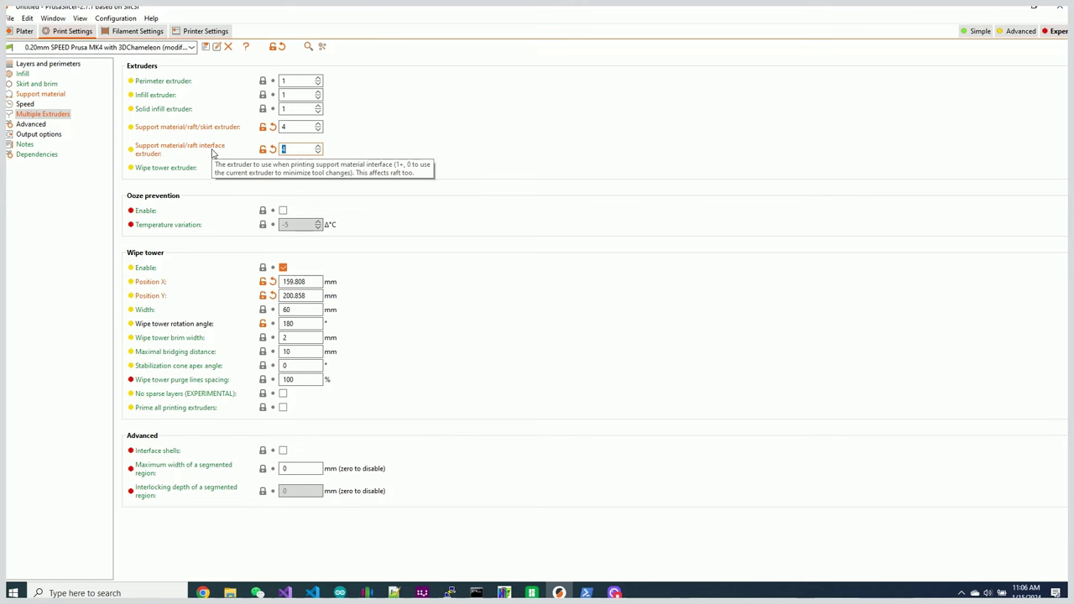
Step: Slice the cubes and change extruder 4's PrimaSelect PVA+ display colour to light yellow
click(24, 31)
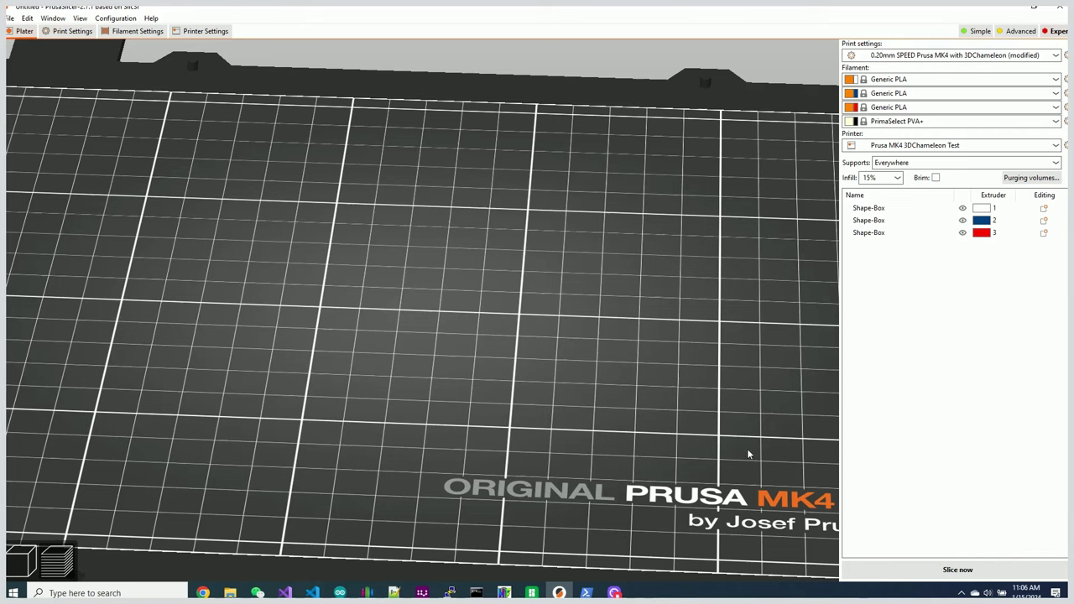
click(974, 570)
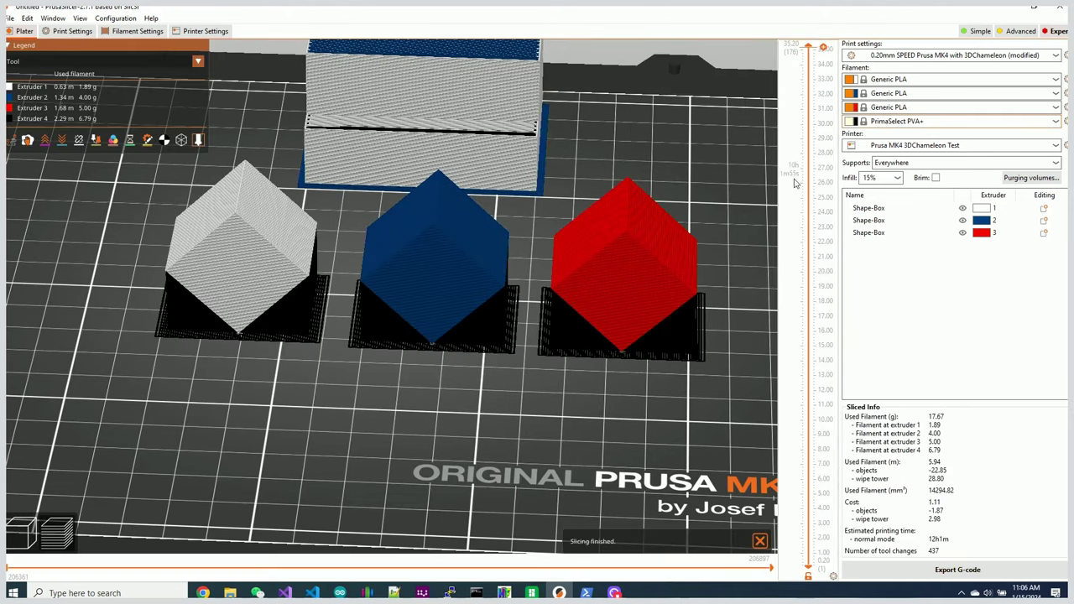
click(850, 121)
click(844, 64)
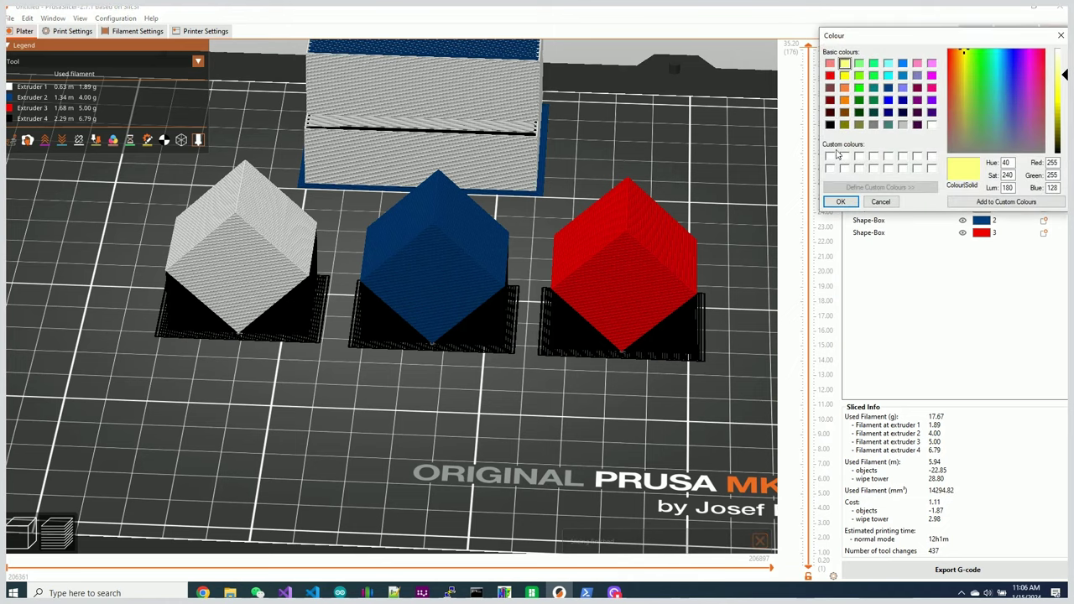
click(841, 202)
Step: Cut the preview at about 7.40 mm and tilt top-down onto the yellow supports under the cubes
drag(638, 319, 674, 401)
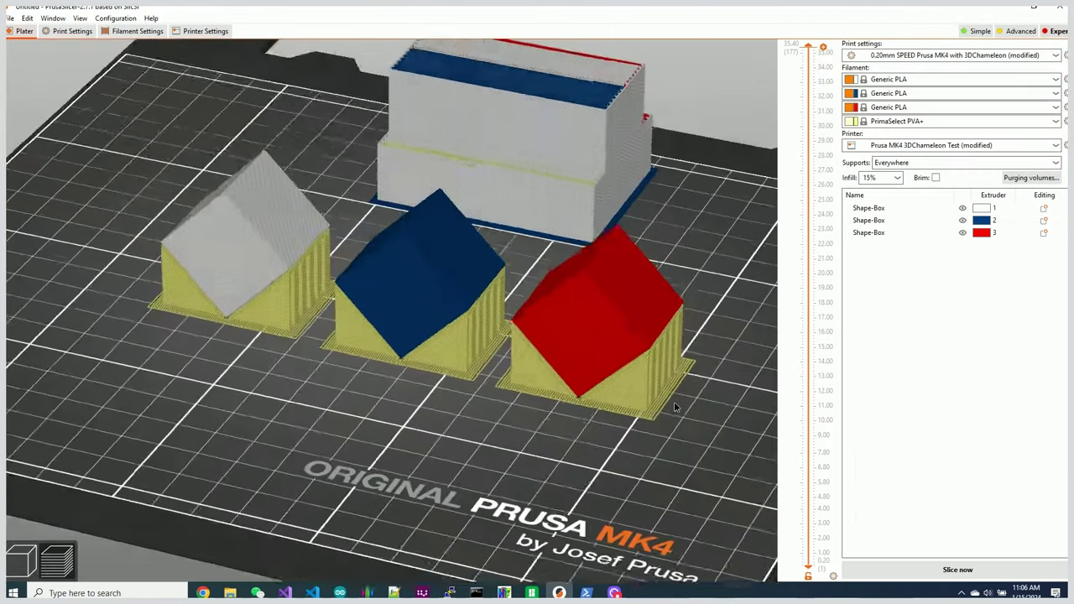
scroll(674, 401, up, 2)
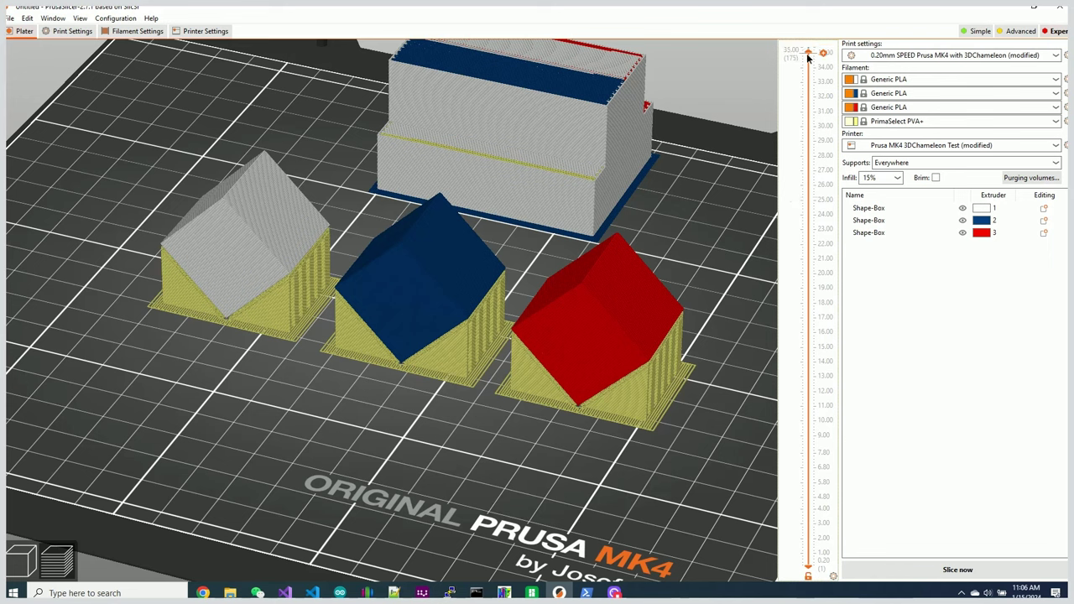
drag(808, 46, 789, 401)
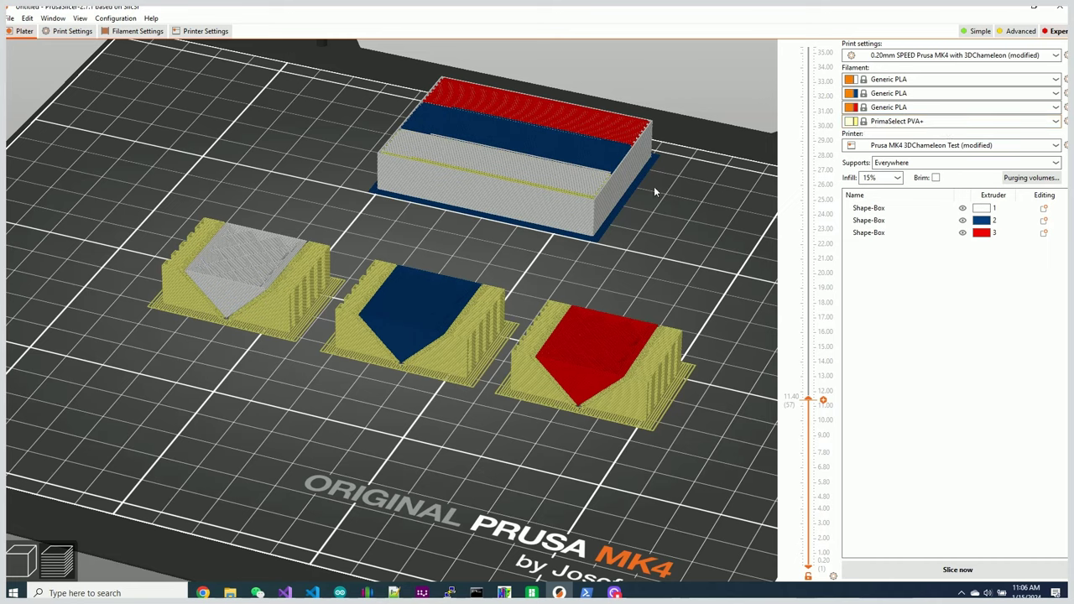
drag(378, 373, 563, 480)
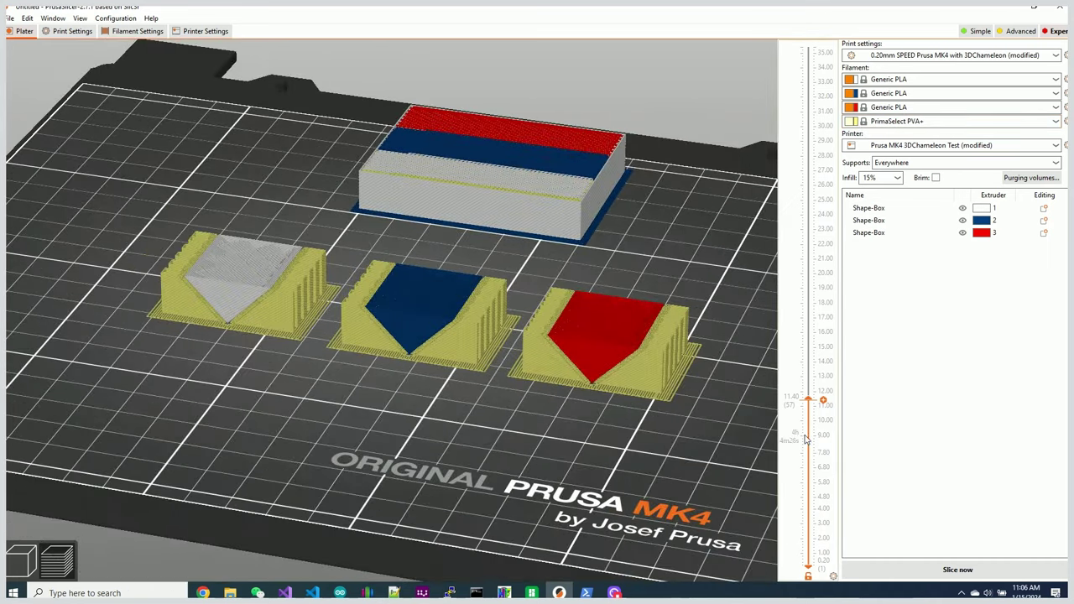
scroll(807, 403, up, 1)
drag(808, 403, 818, 463)
drag(655, 436, 671, 487)
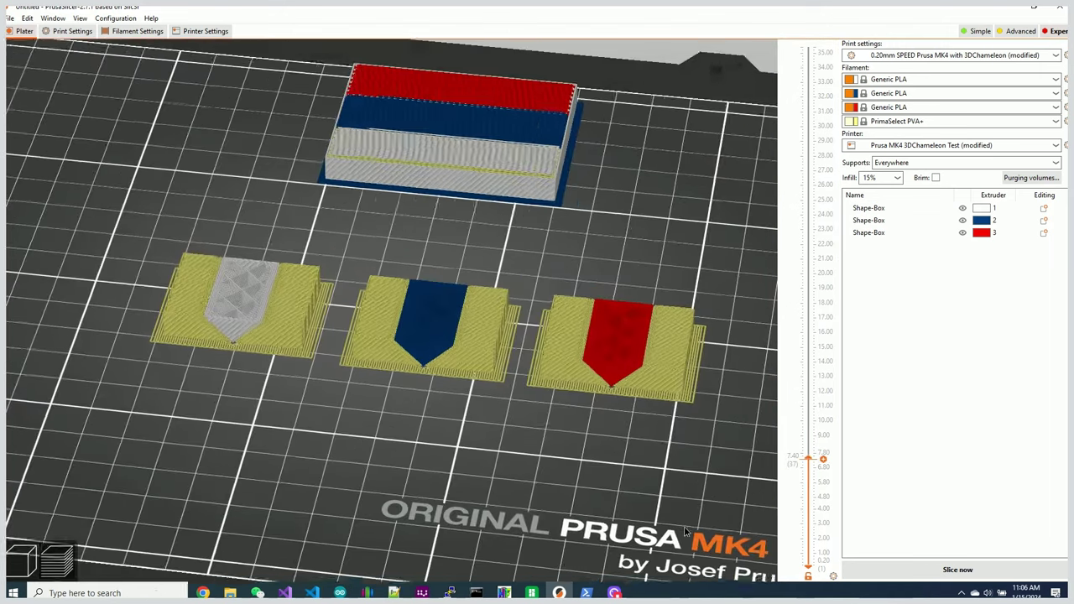
scroll(677, 460, up, 5)
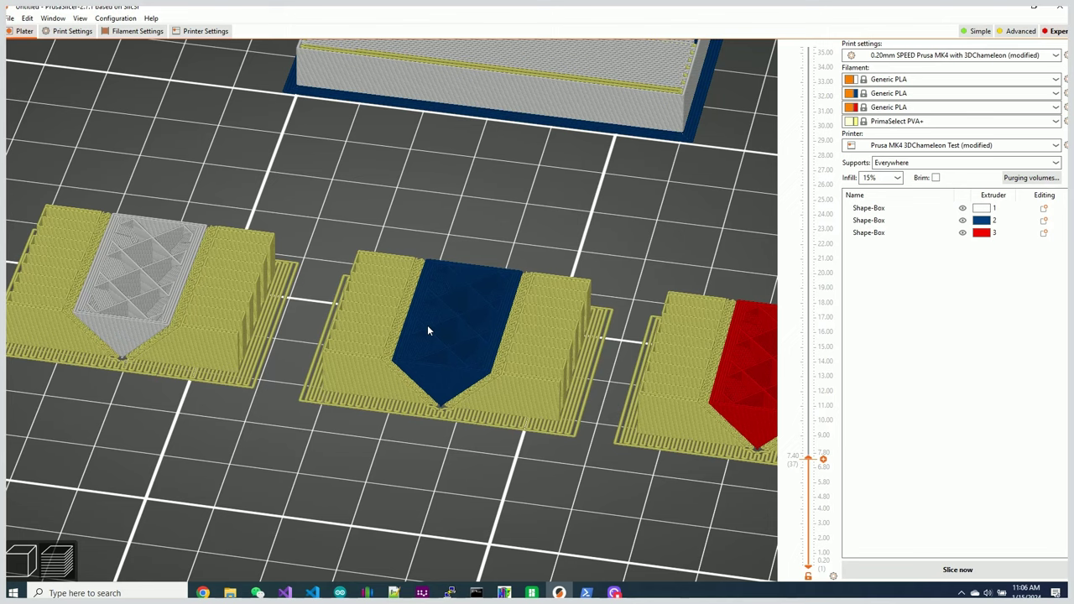
Step: Lower the support material extruder number so only the interface uses extruder 4, then re-slice
click(72, 31)
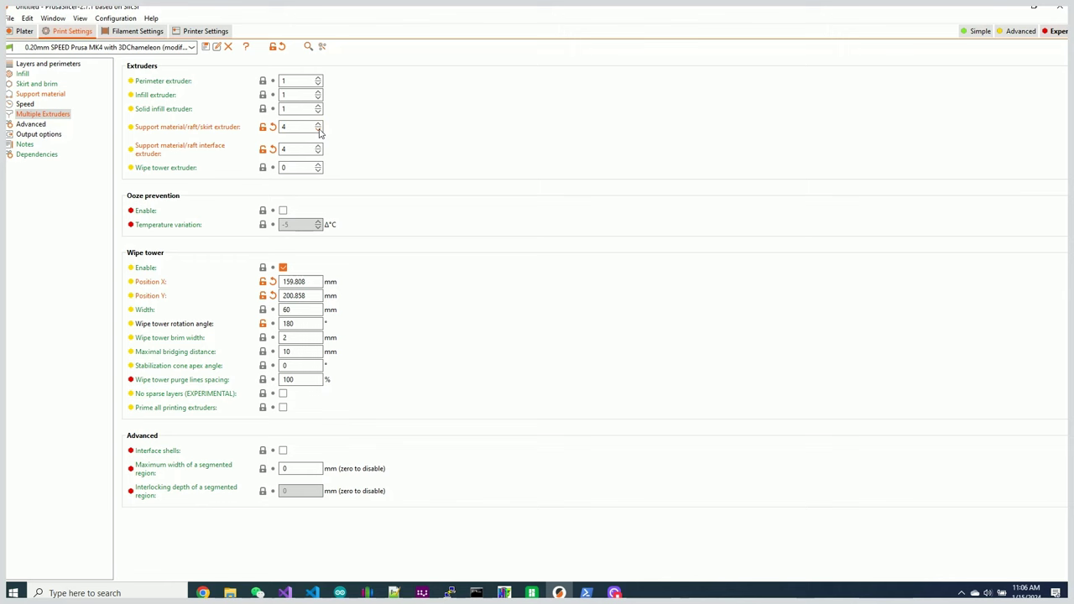
click(320, 131)
click(320, 131)
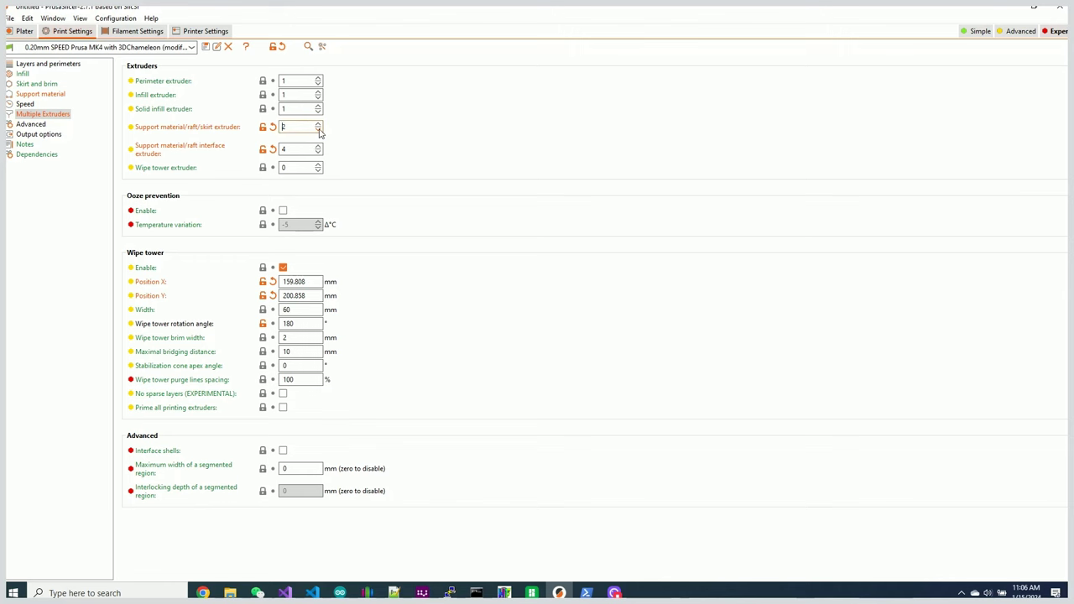
click(25, 31)
click(958, 569)
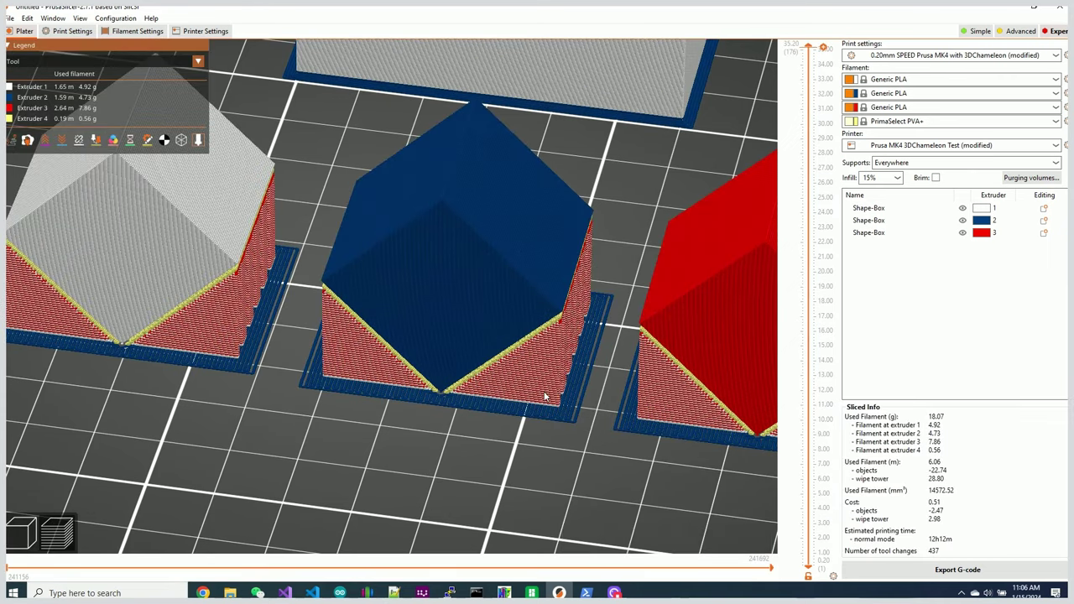
drag(823, 47, 822, 422)
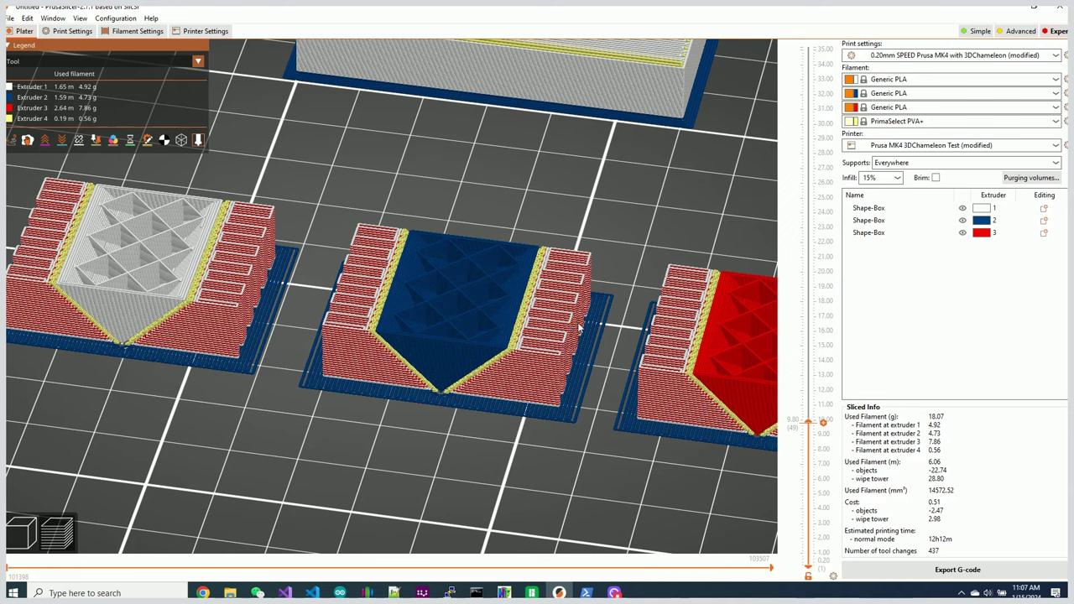
drag(814, 424, 822, 467)
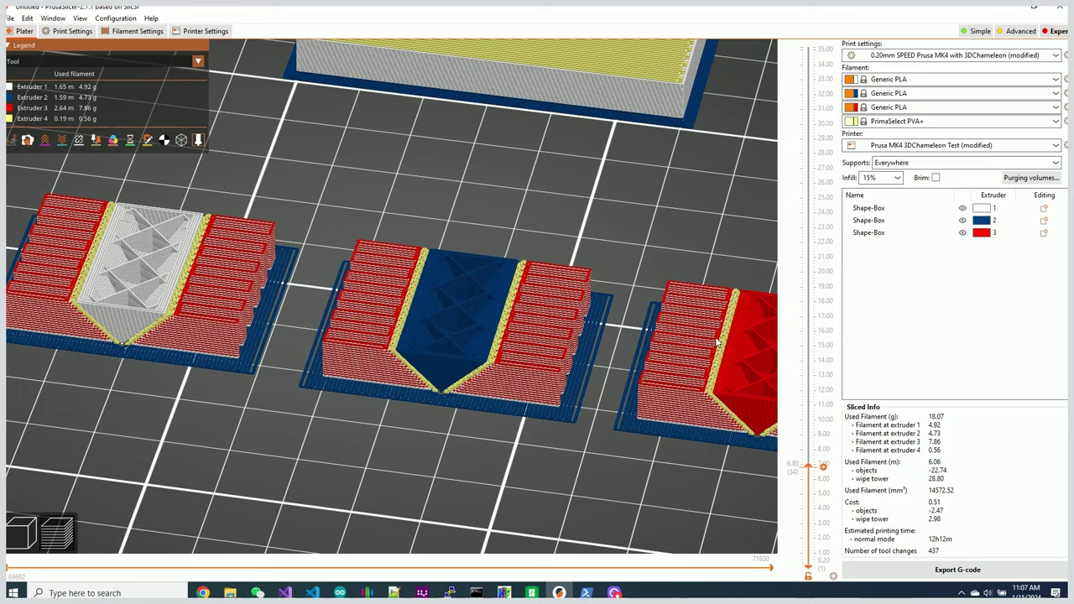
drag(814, 466, 823, 82)
scroll(411, 444, down, 4)
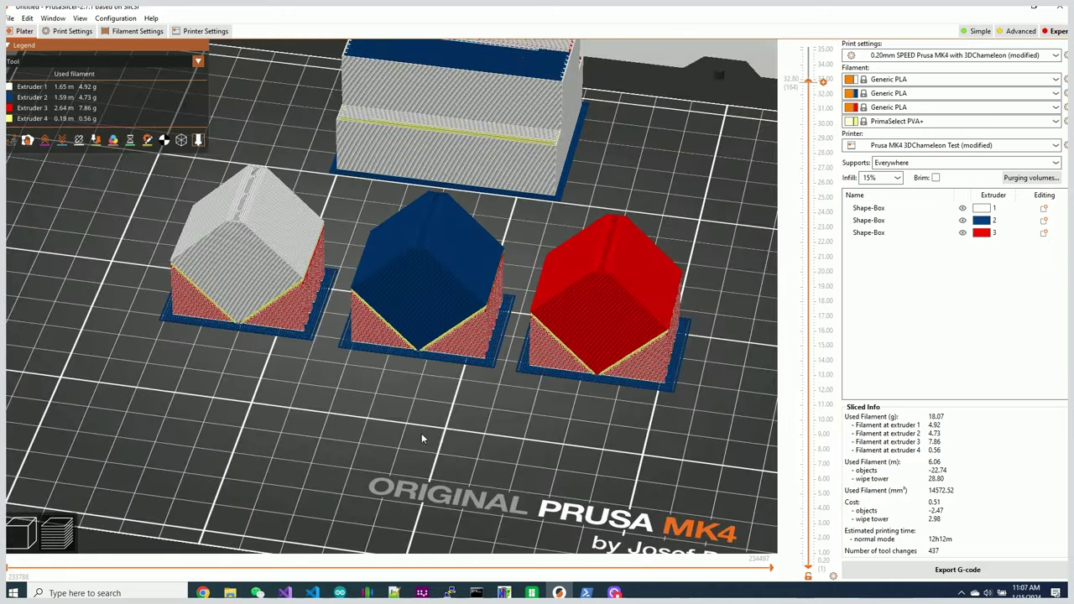
Step: Switch extruder 4 from PrimaSelect PVA+ to Generic PETG and re-slice the three cubes
drag(483, 470, 487, 411)
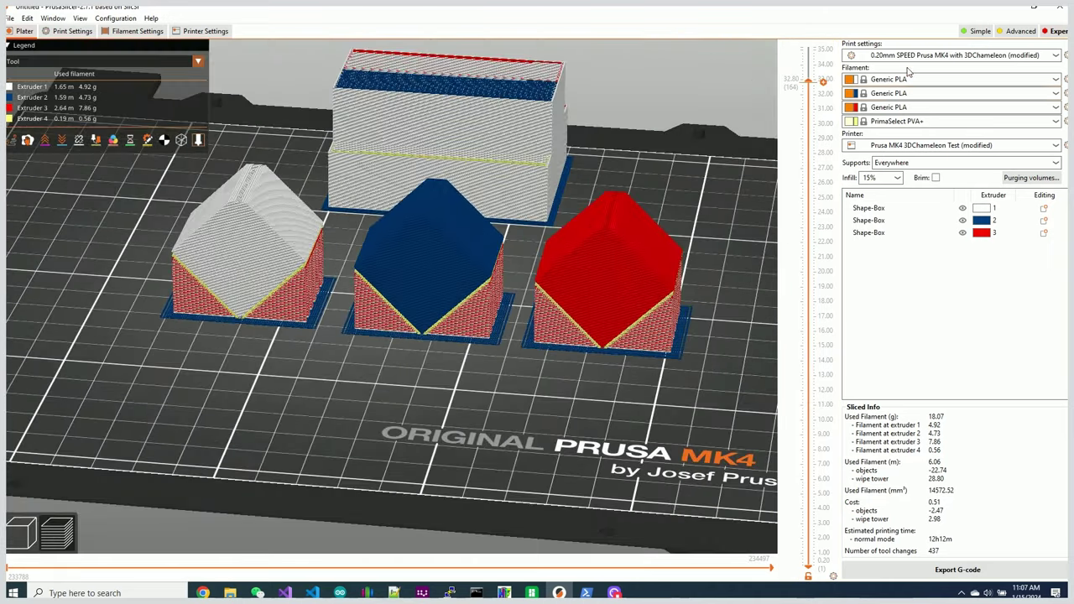
click(911, 122)
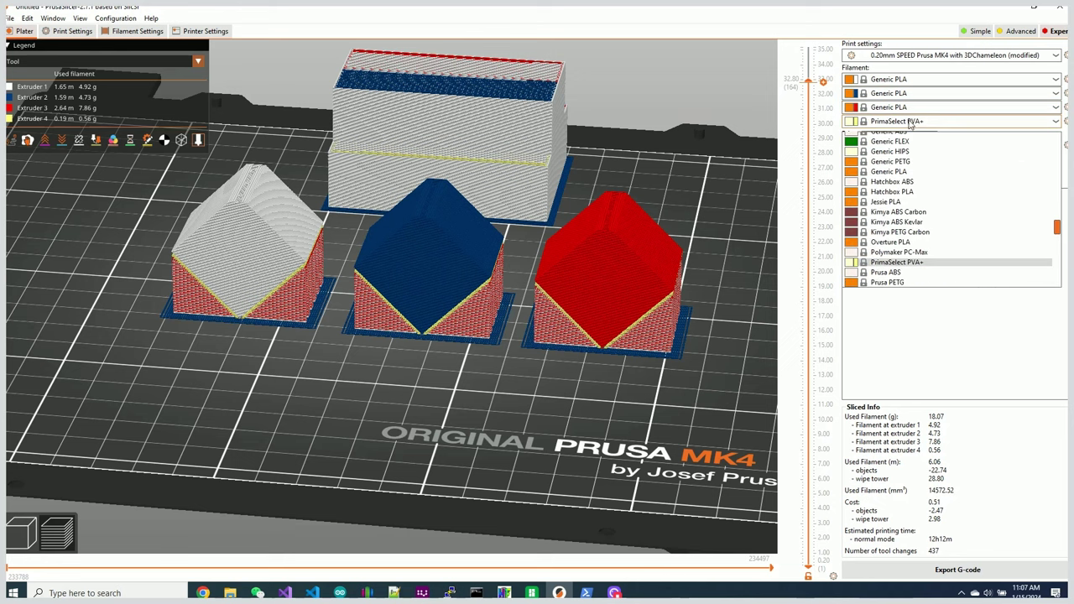
click(889, 162)
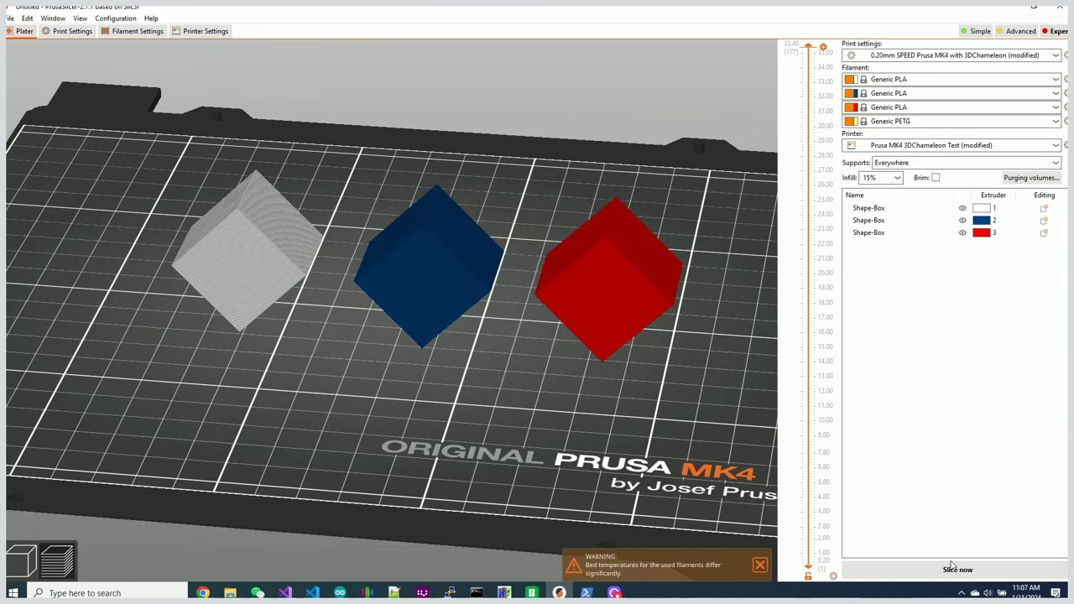
click(954, 568)
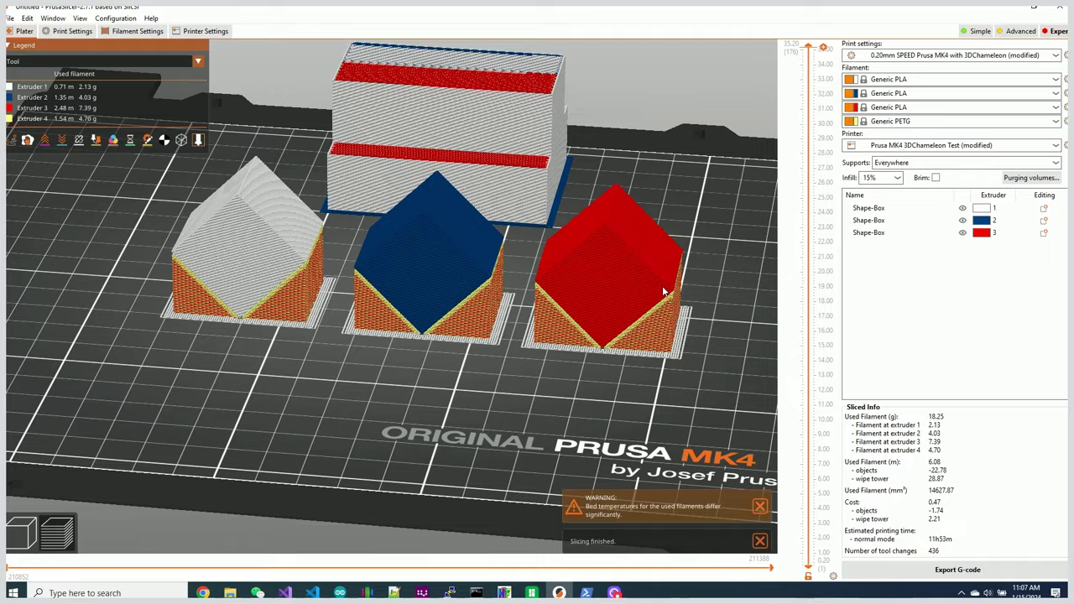
drag(645, 319, 695, 436)
scroll(634, 375, down, 5)
drag(626, 376, 601, 282)
click(914, 123)
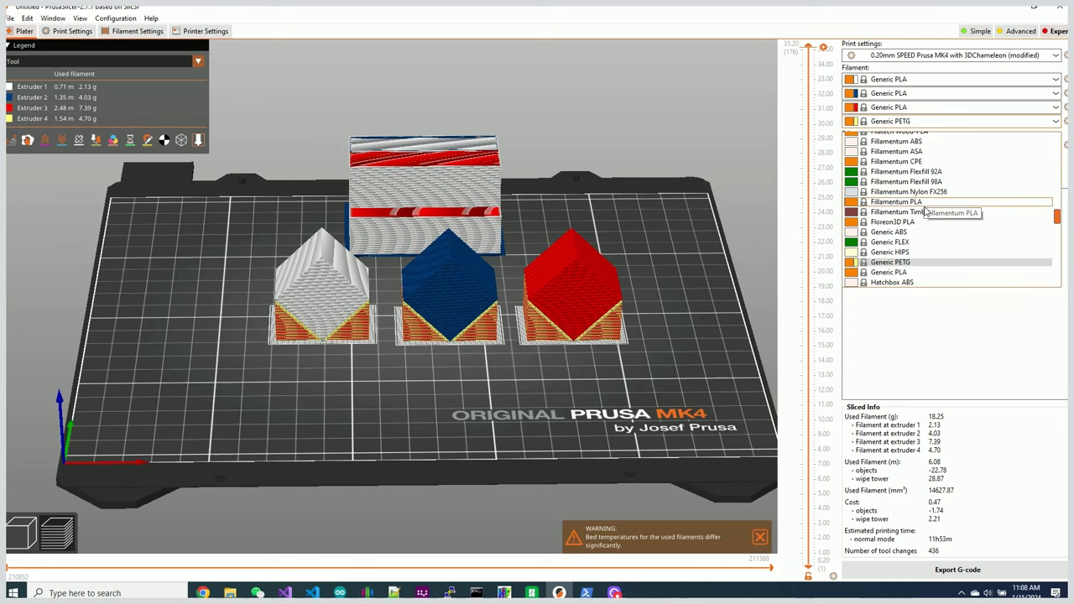
click(887, 264)
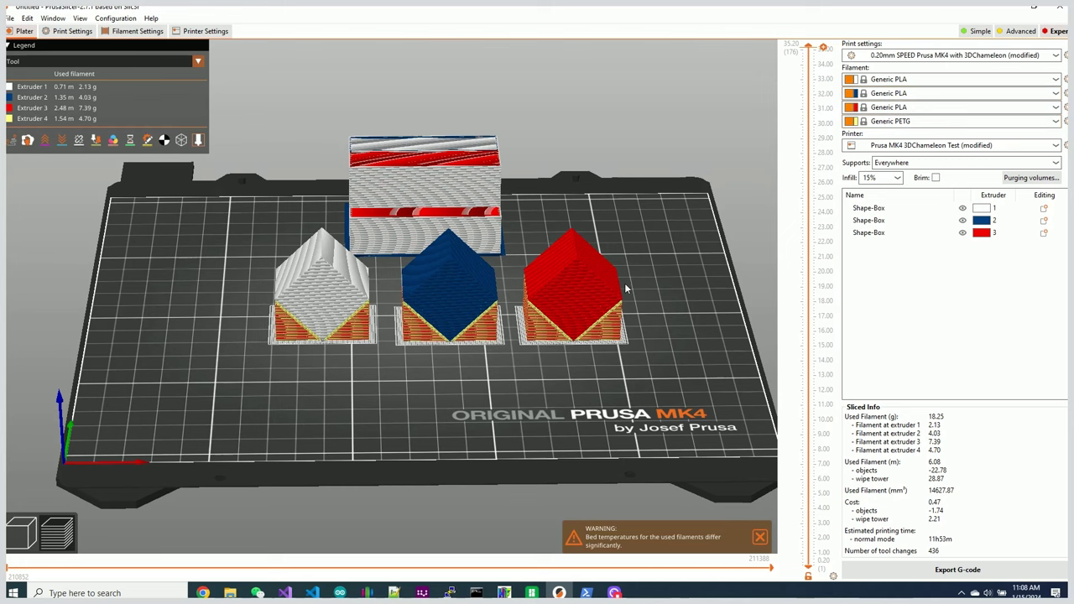
click(928, 123)
click(711, 342)
drag(665, 280, 673, 331)
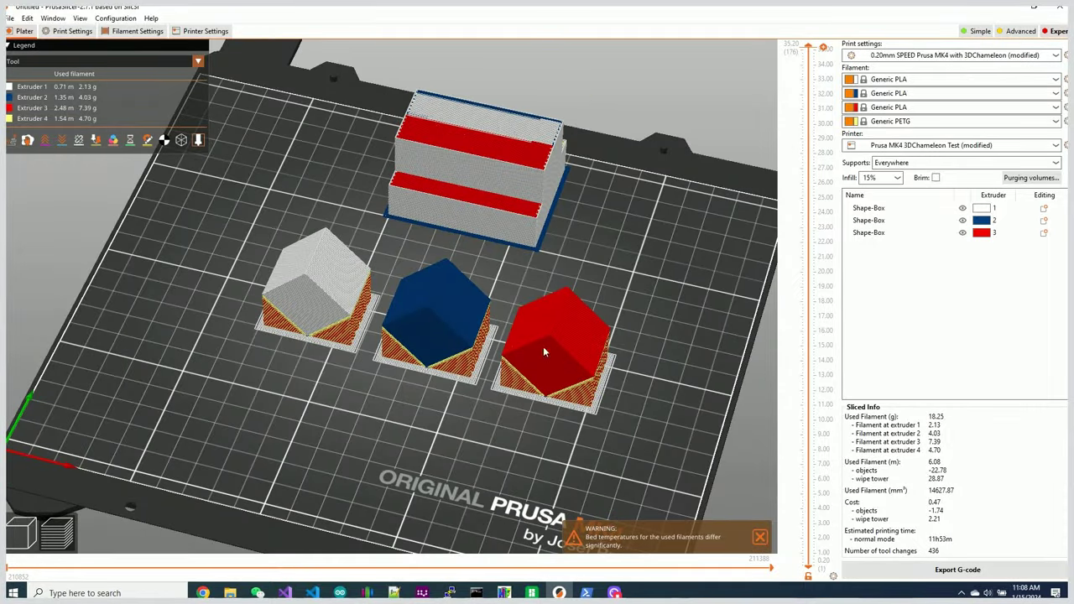
drag(571, 441, 572, 435)
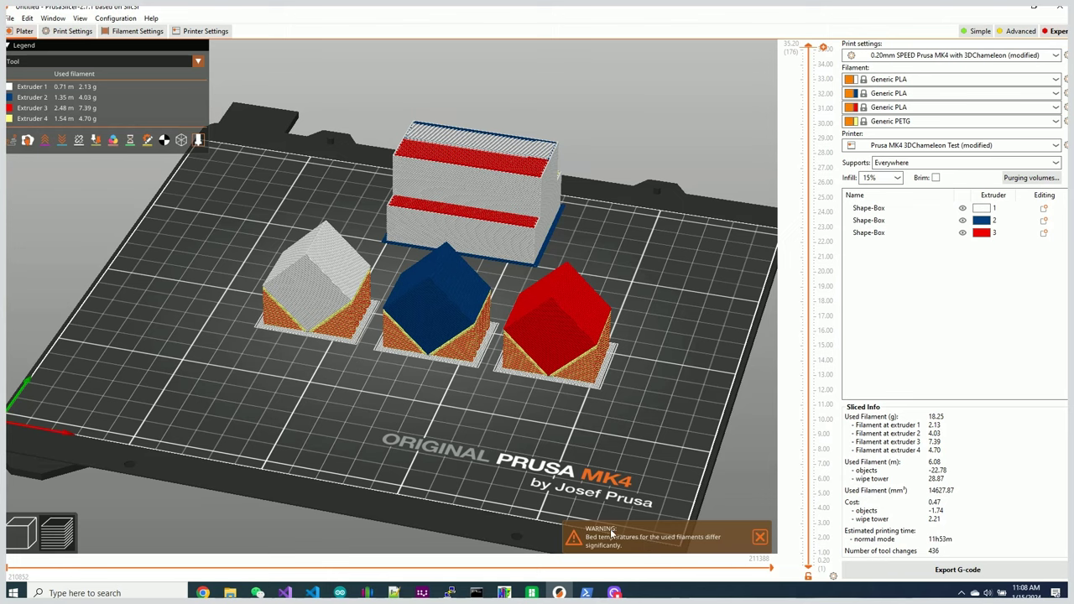
scroll(618, 422, up, 3)
scroll(620, 422, up, 2)
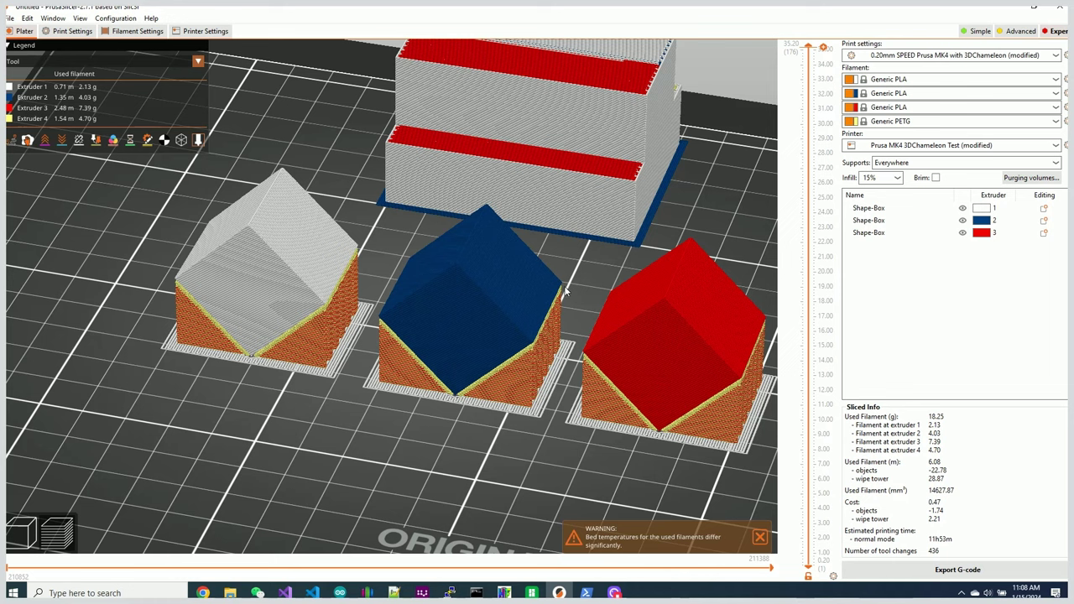
scroll(558, 450, down, 3)
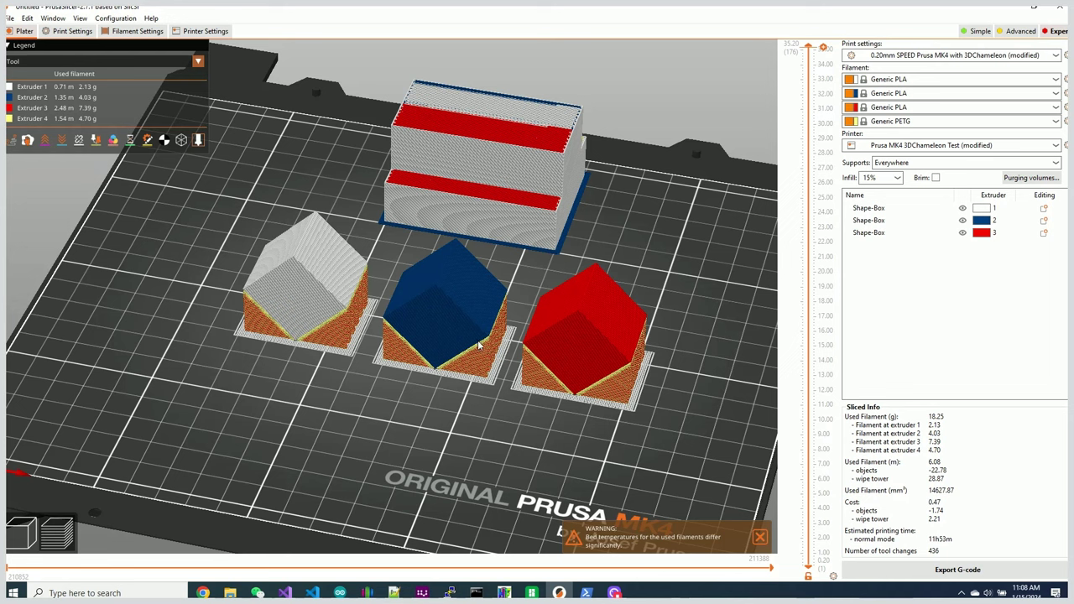
click(896, 121)
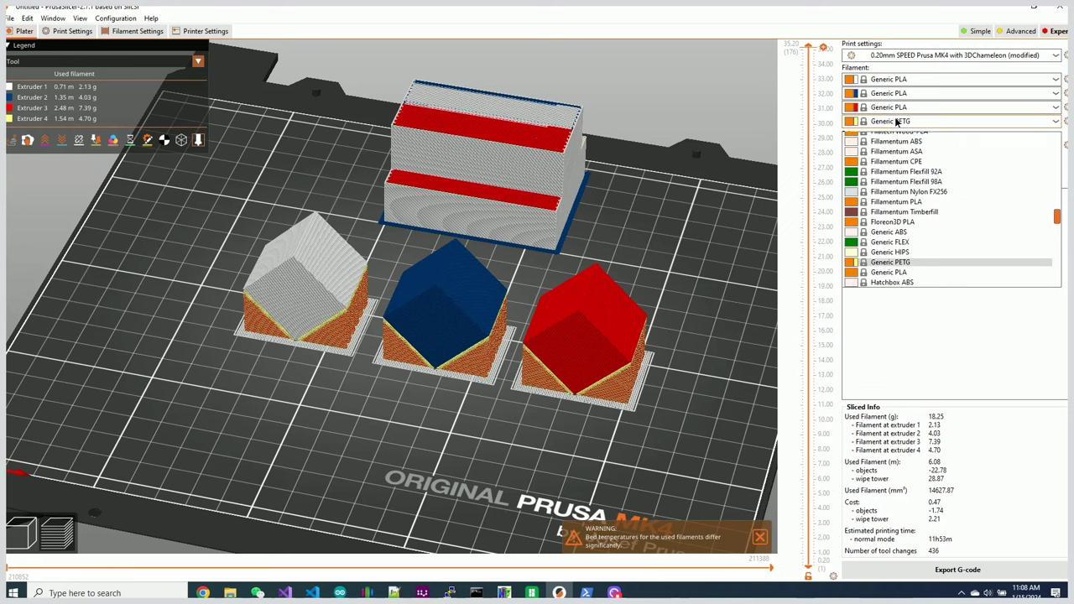
scroll(932, 256, down, 2)
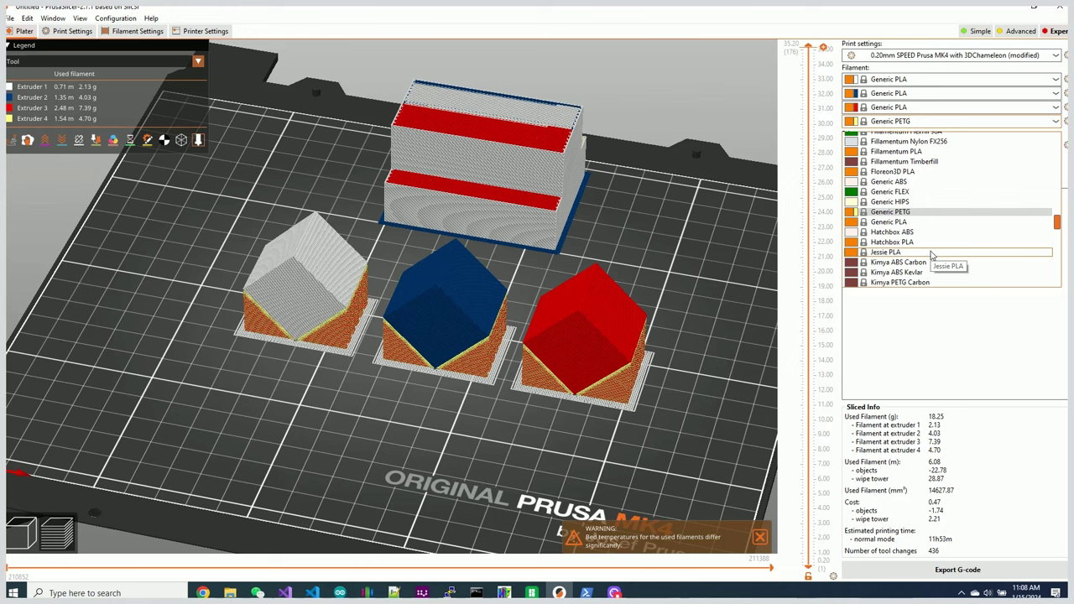
scroll(932, 255, up, 5)
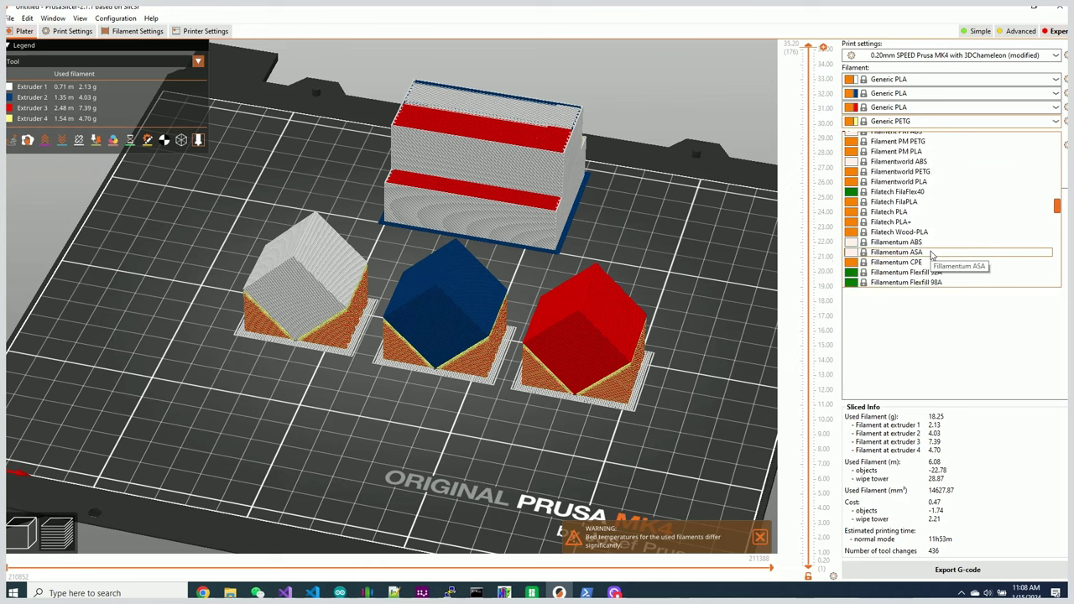
scroll(931, 255, up, 3)
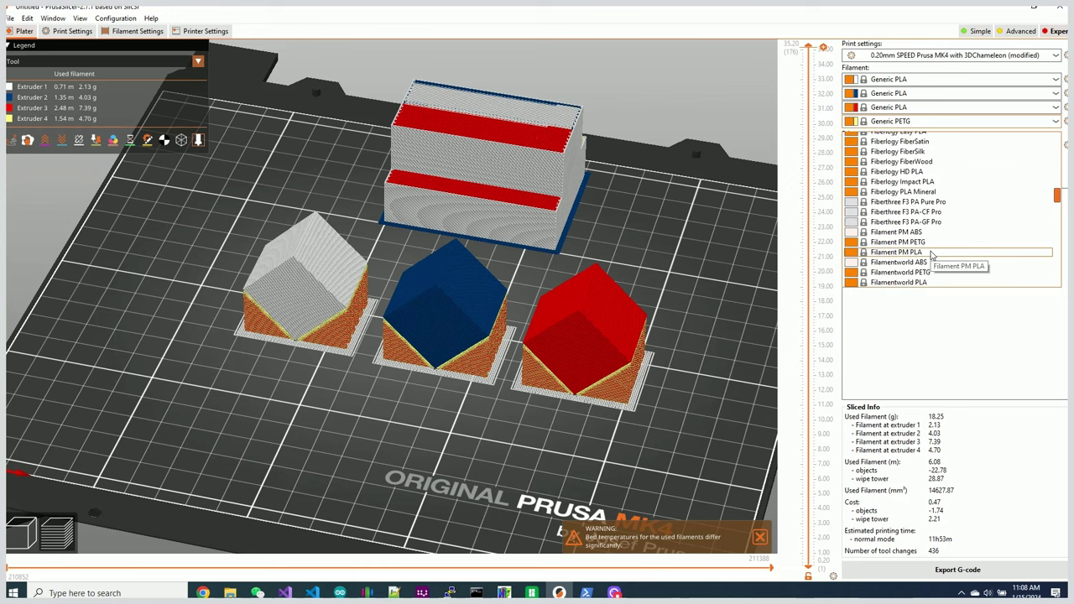
scroll(932, 255, down, 15)
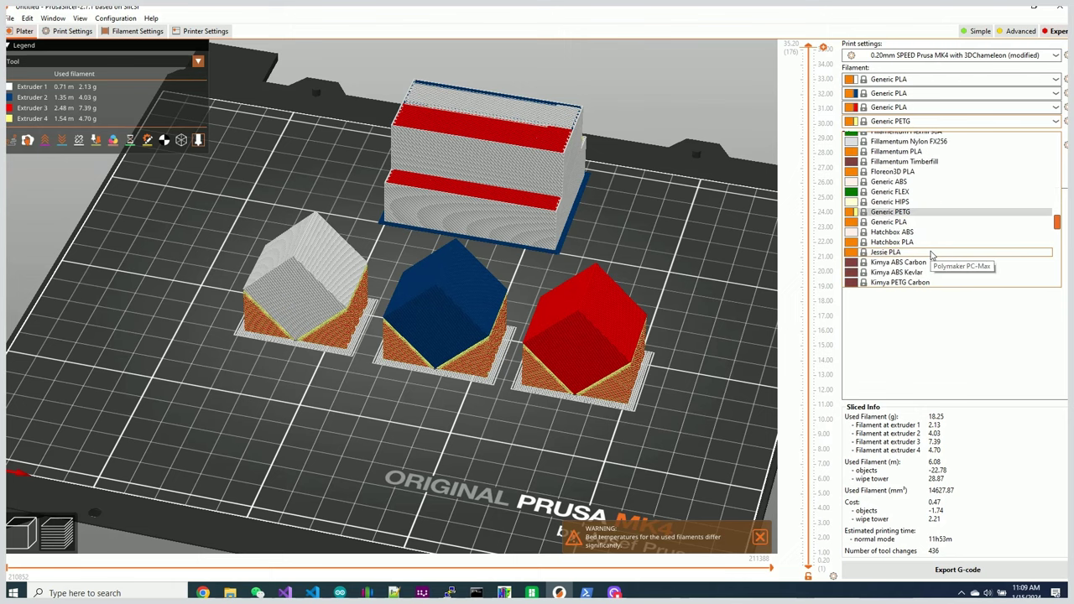
scroll(932, 255, down, 3)
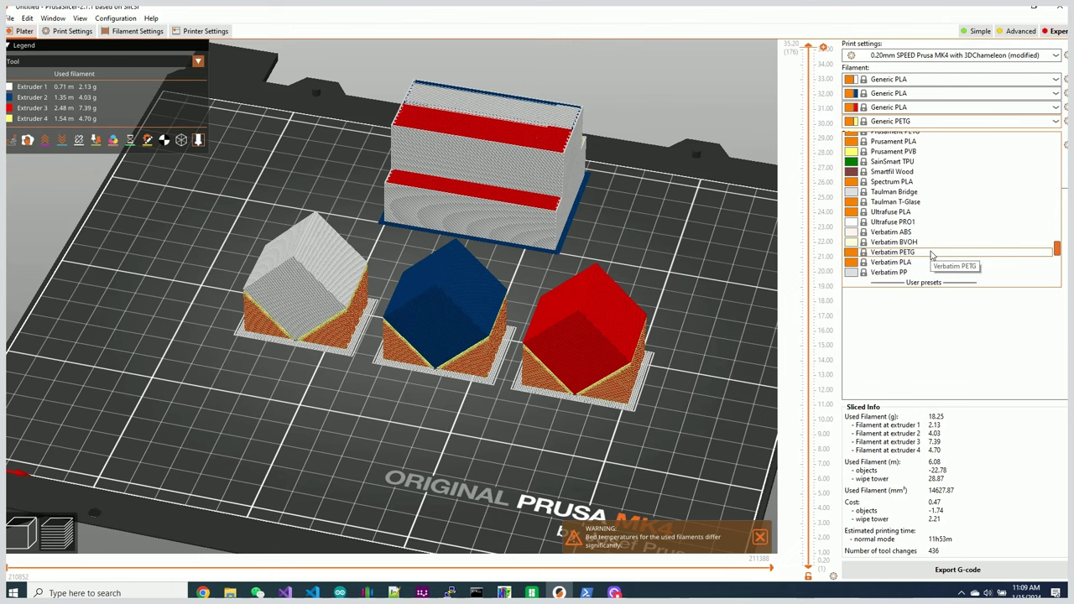
click(710, 240)
drag(711, 241, 709, 464)
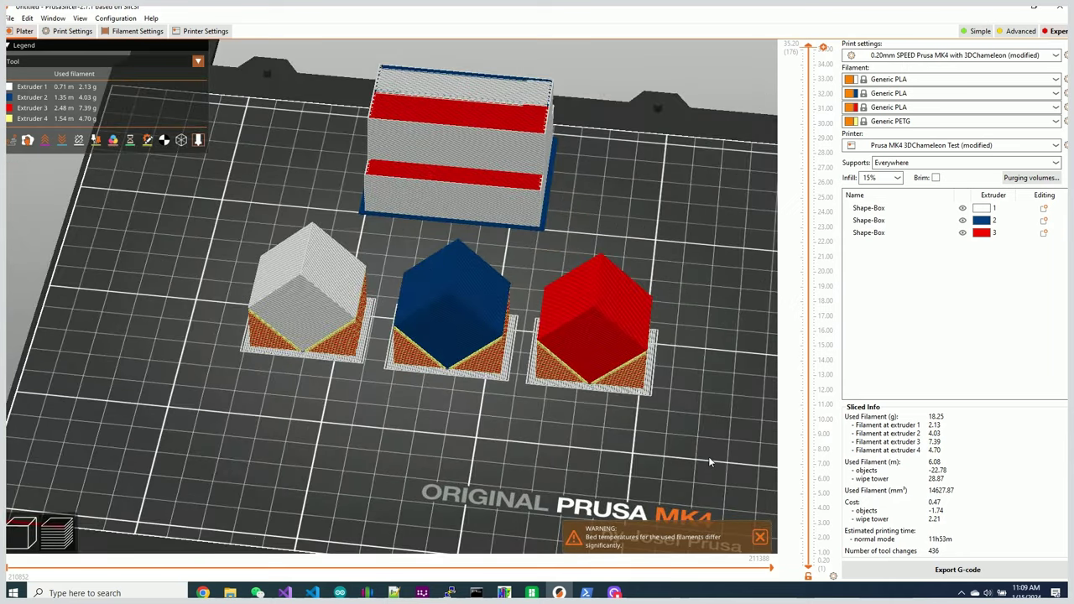